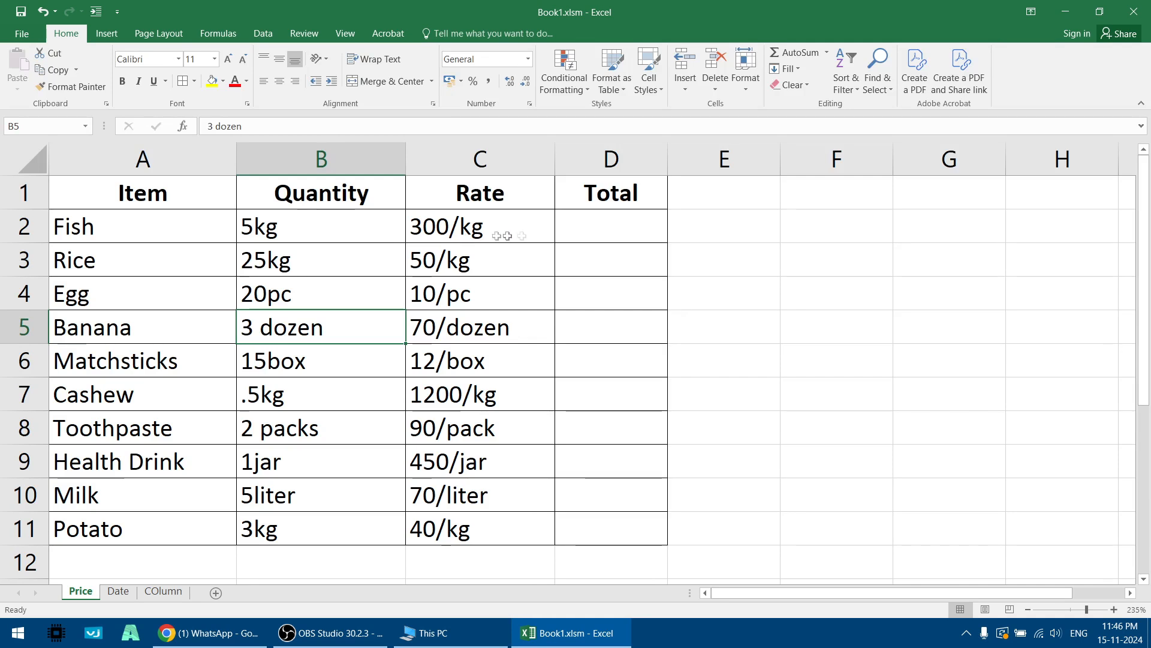
Try to calculate the Fish total in D2 by multiplying rate and quantity with the formula =C2*B2
left_click(592, 230)
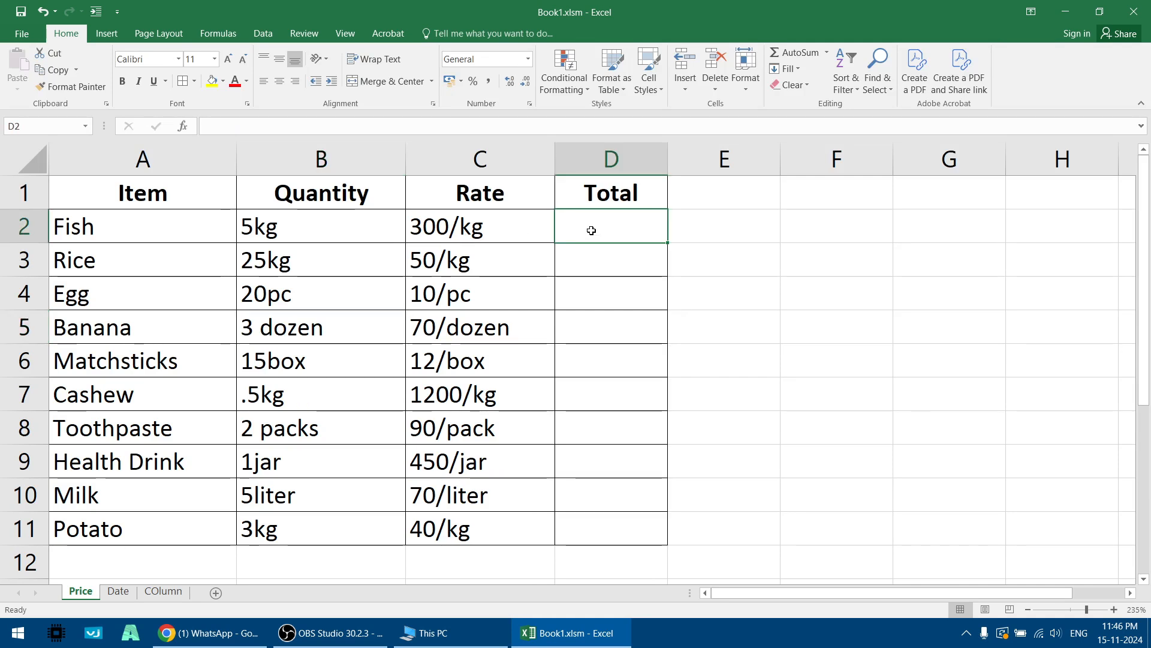
type("=")
left_click(522, 226)
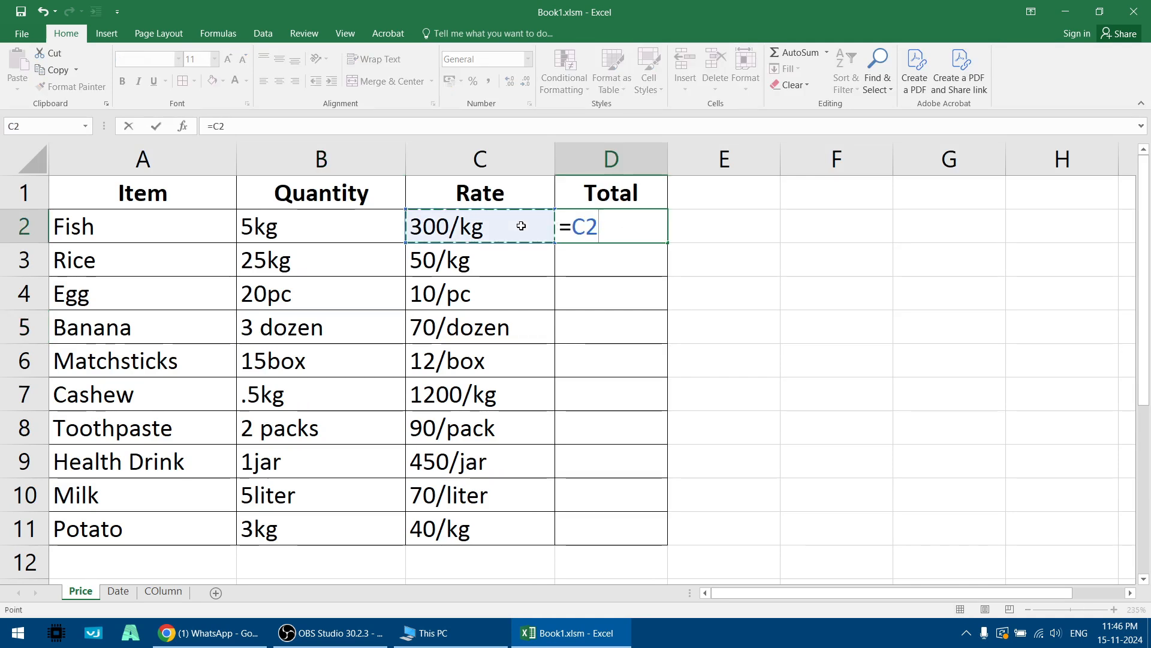
type("*")
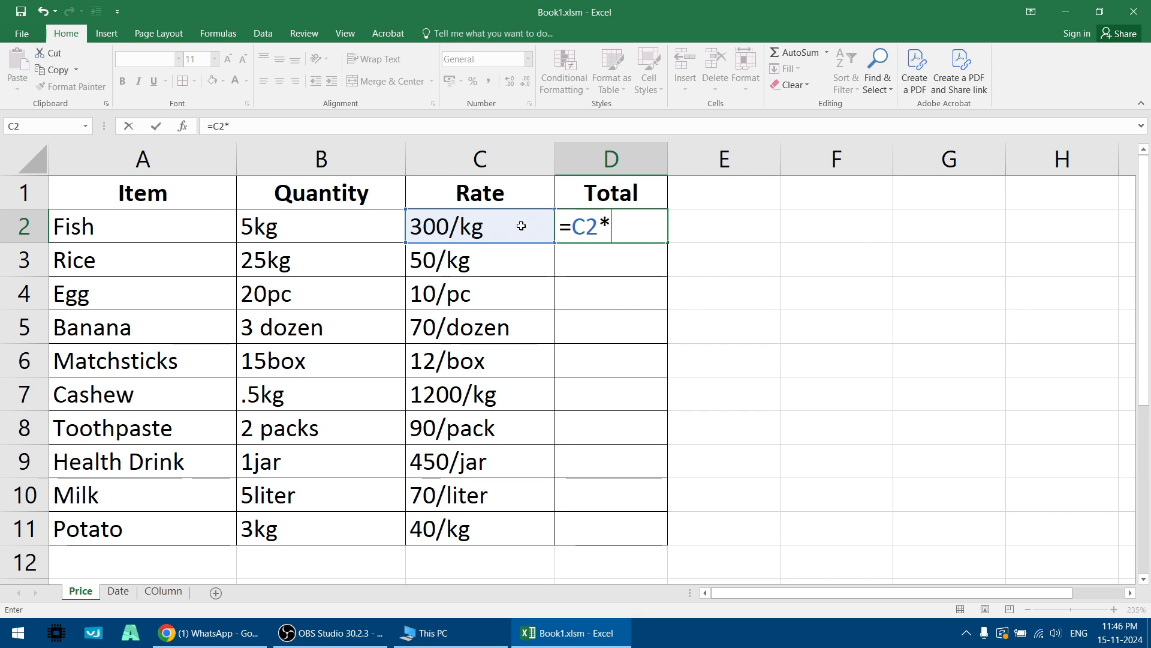
left_click(351, 227)
key("Return")
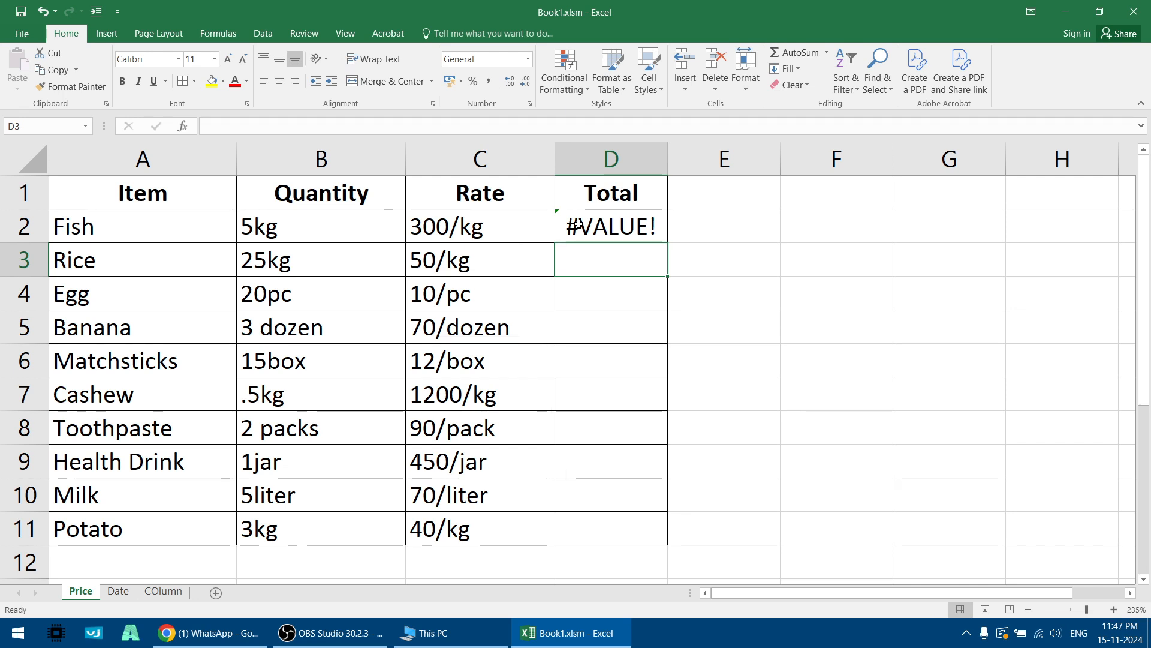
Enter a person's full name in A1 of the COlumn sheet and auto-fit the width of column A
left_click(127, 592)
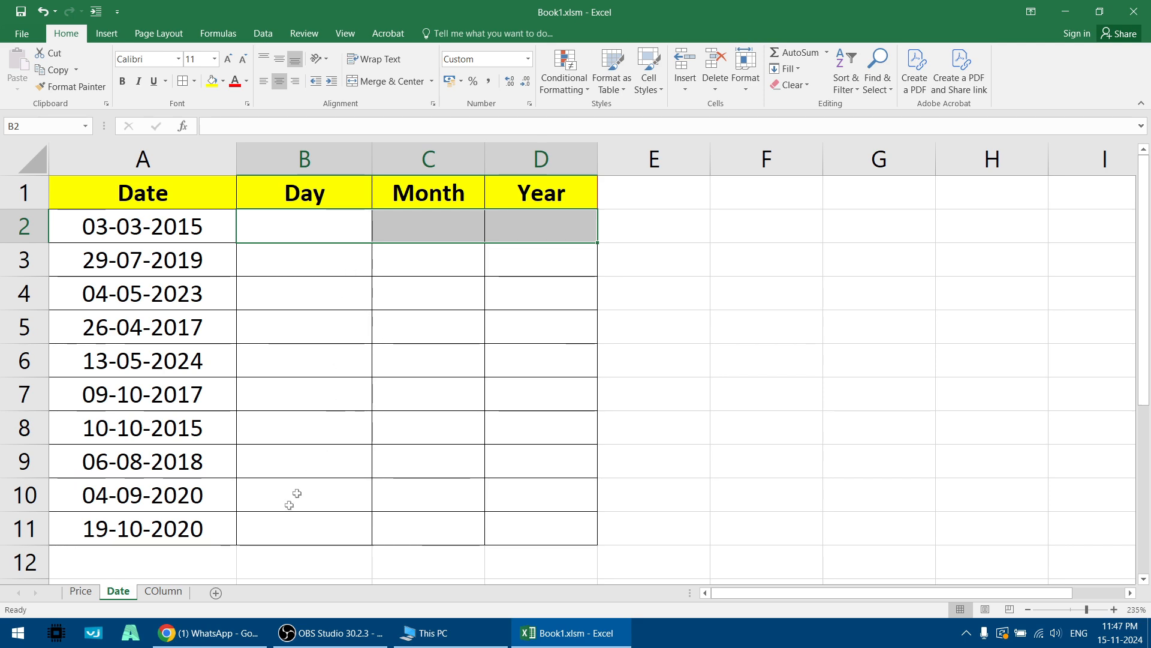
left_click(163, 591)
scroll(376, 339, "up", 10)
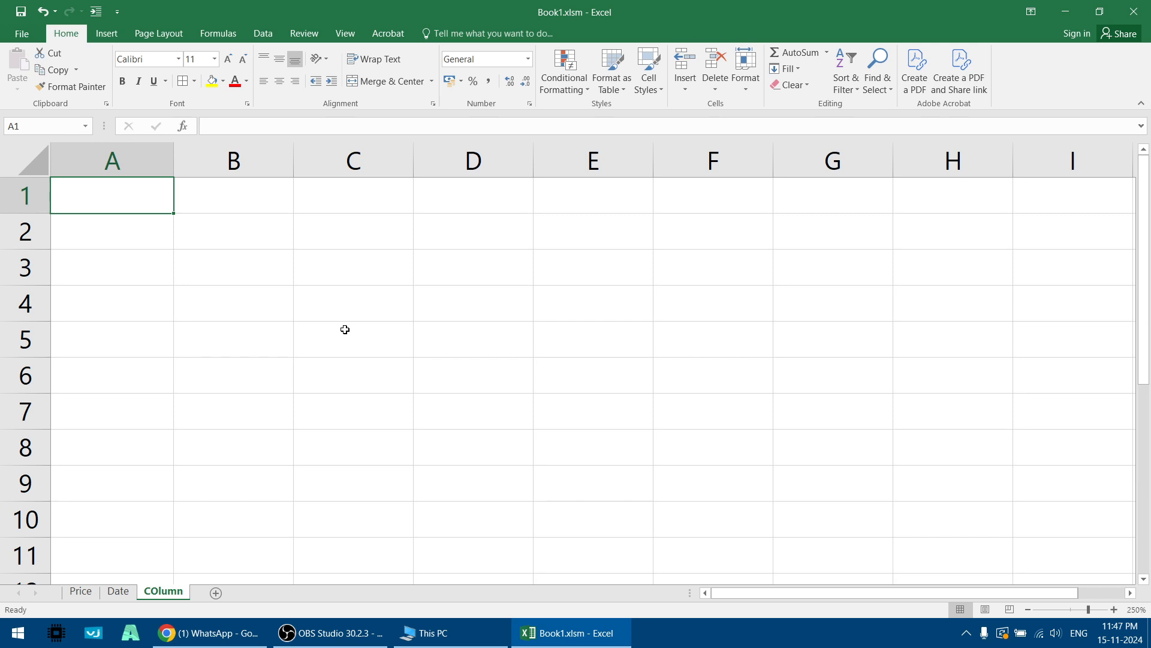
type("Vijay Kumar Rathod")
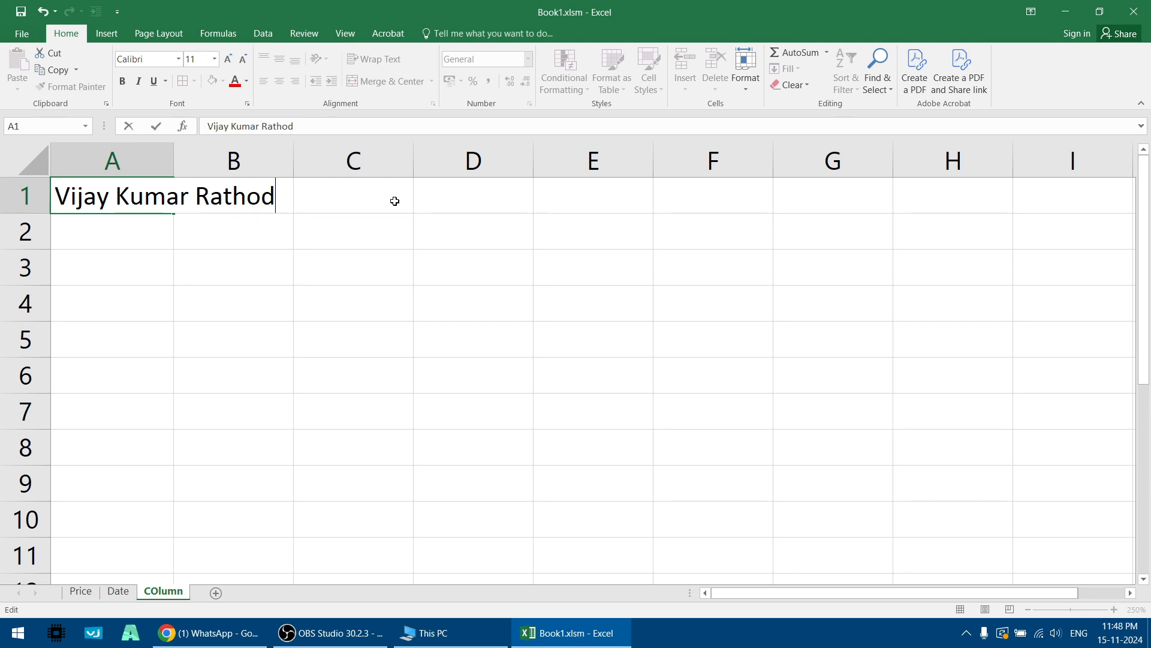
key("Return")
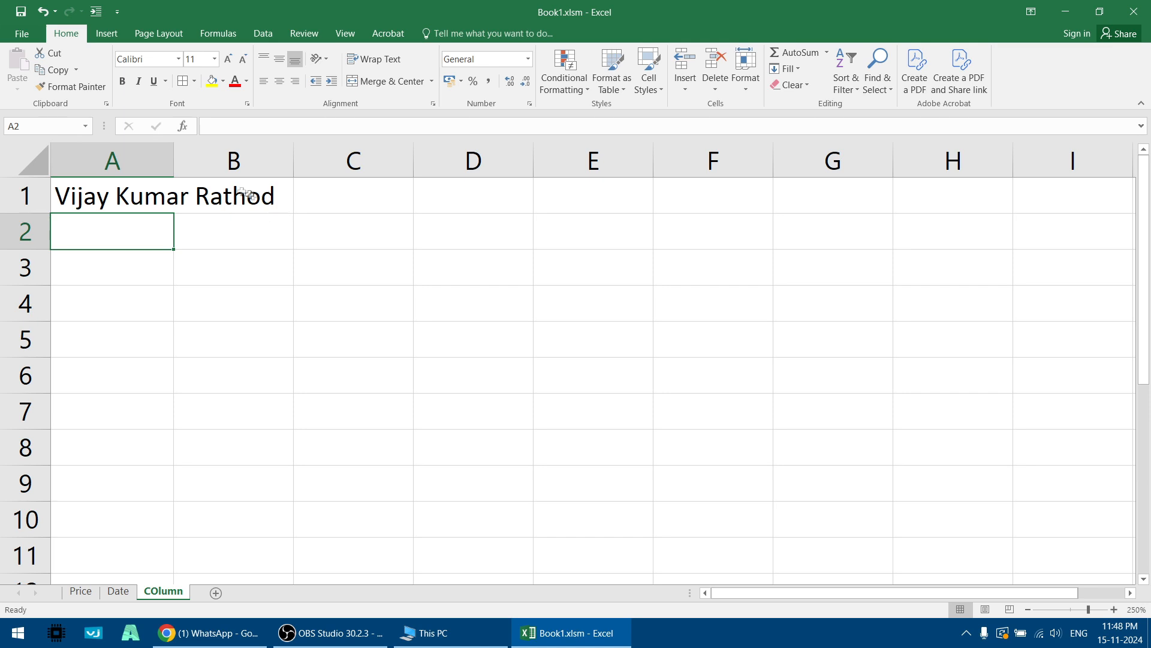
mouse_move(172, 162)
left_mouse_down()
mouse_move(282, 158)
mouse_move(172, 159)
left_mouse_up()
double_click(172, 159)
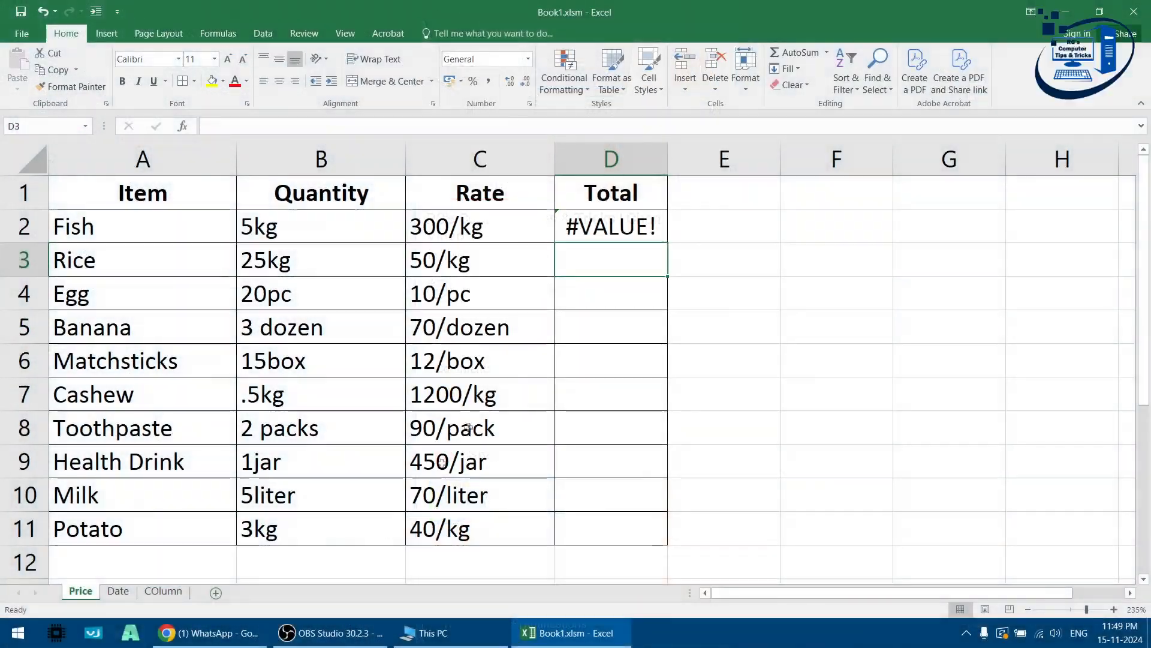
left_click(620, 228)
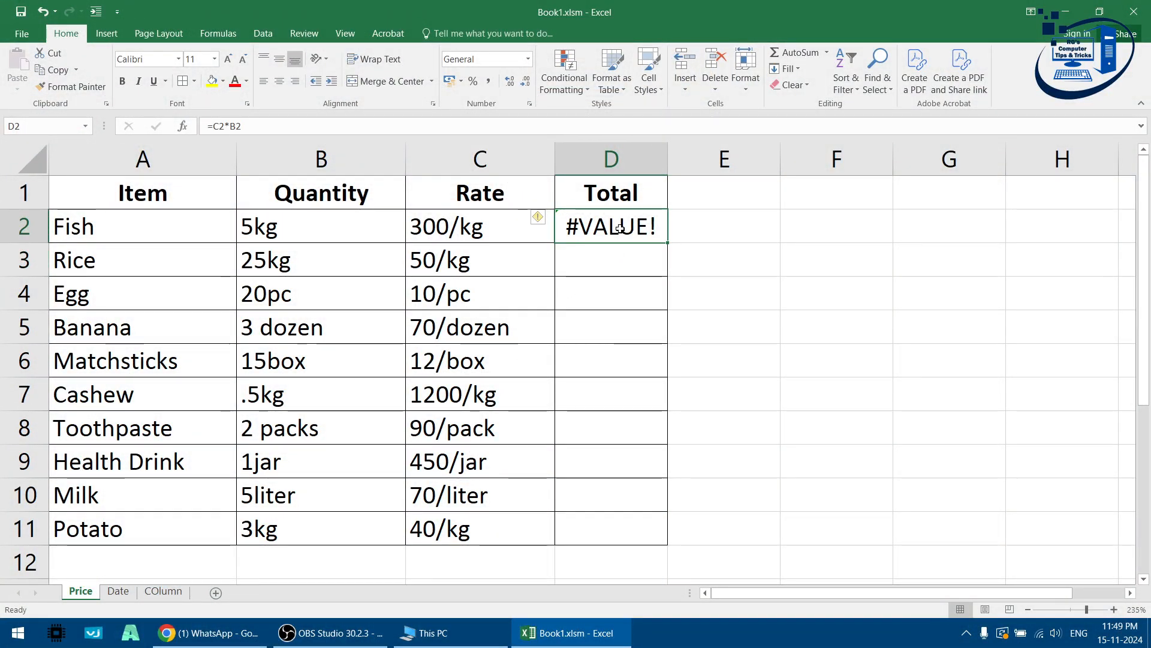
key("Delete")
key("ctrl+z")
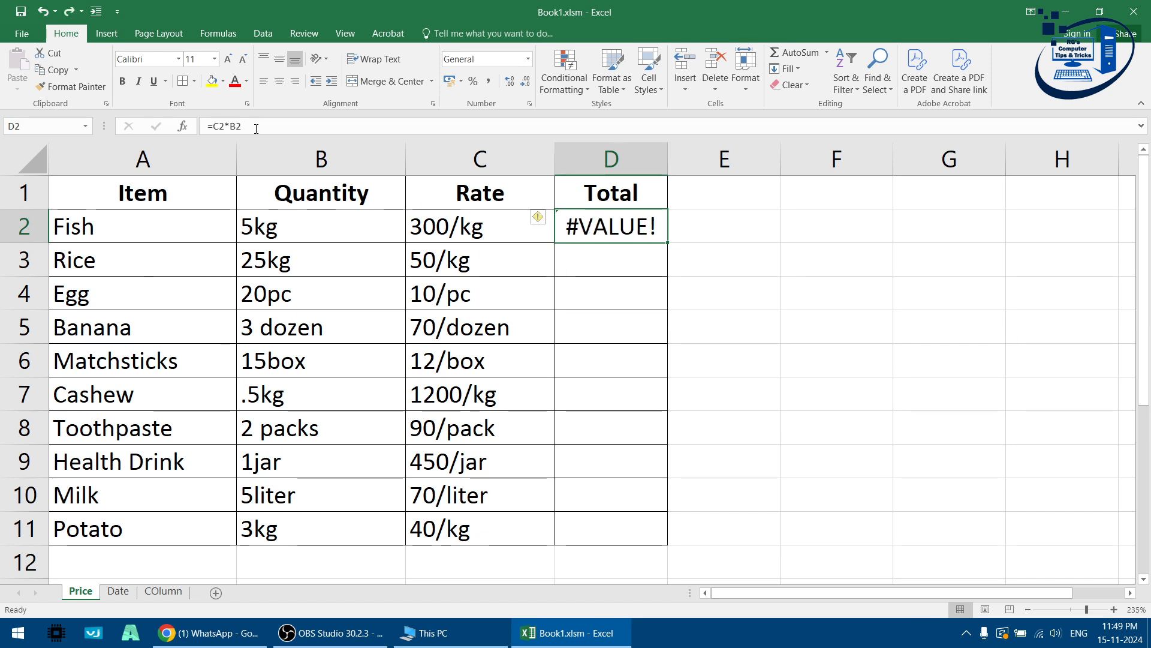
left_click(369, 228)
key("Right")
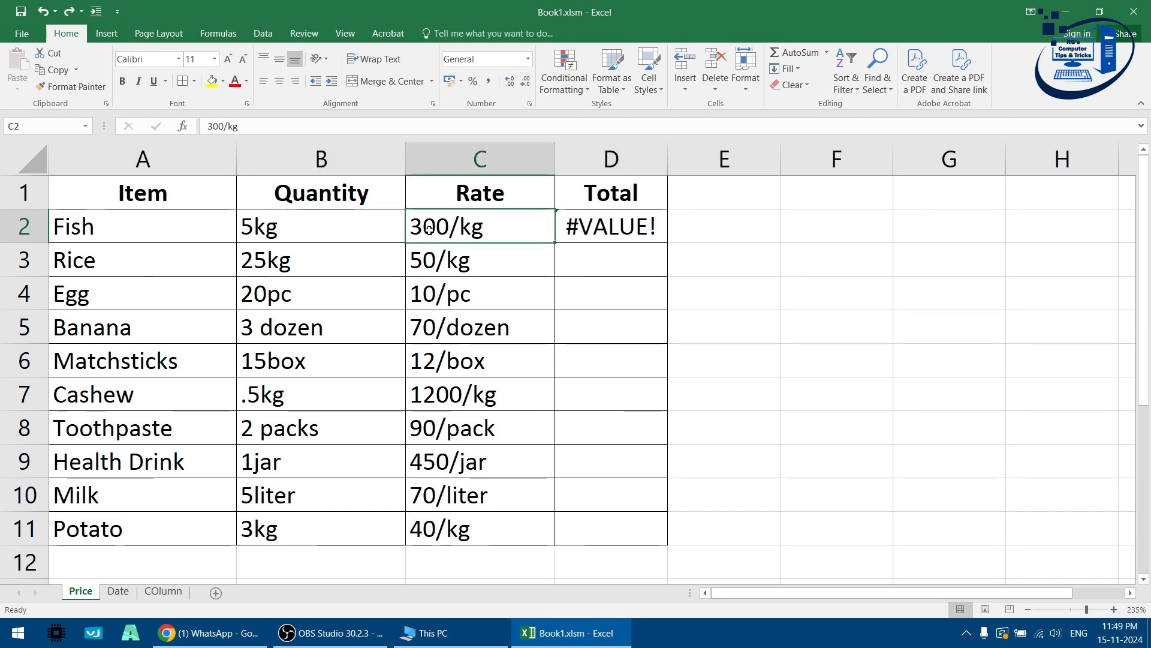
Replace the contents of D2 on the Price sheet with the text #5*300 and Flash Fill the pattern down to D11
left_click(605, 231)
key("Delete")
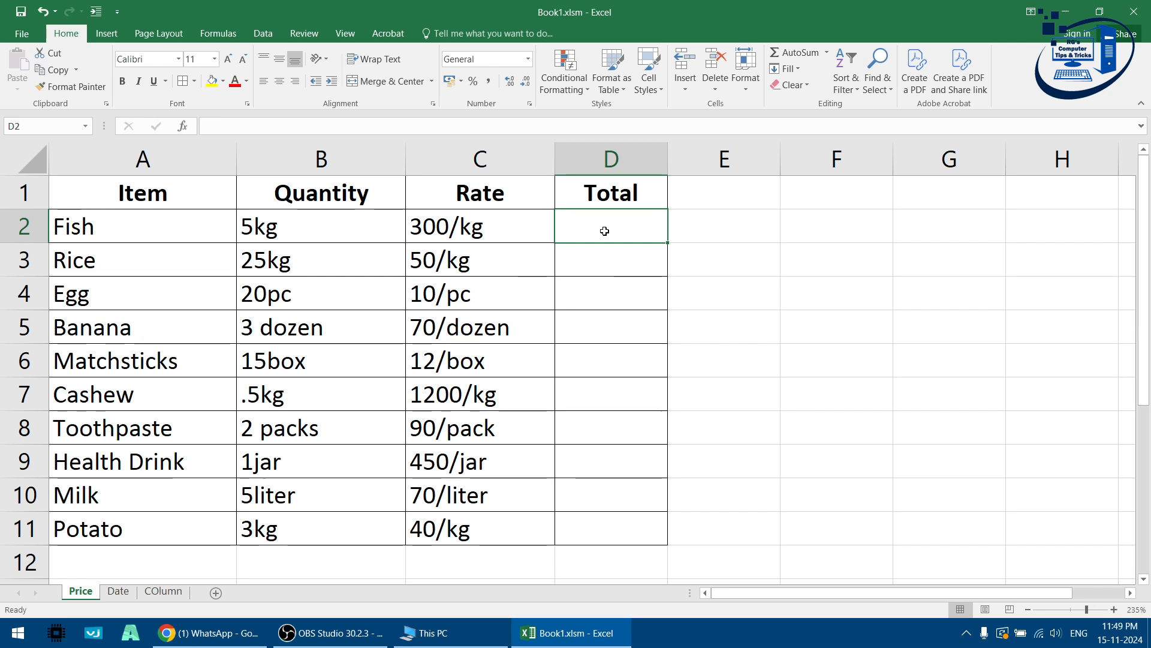
type("#")
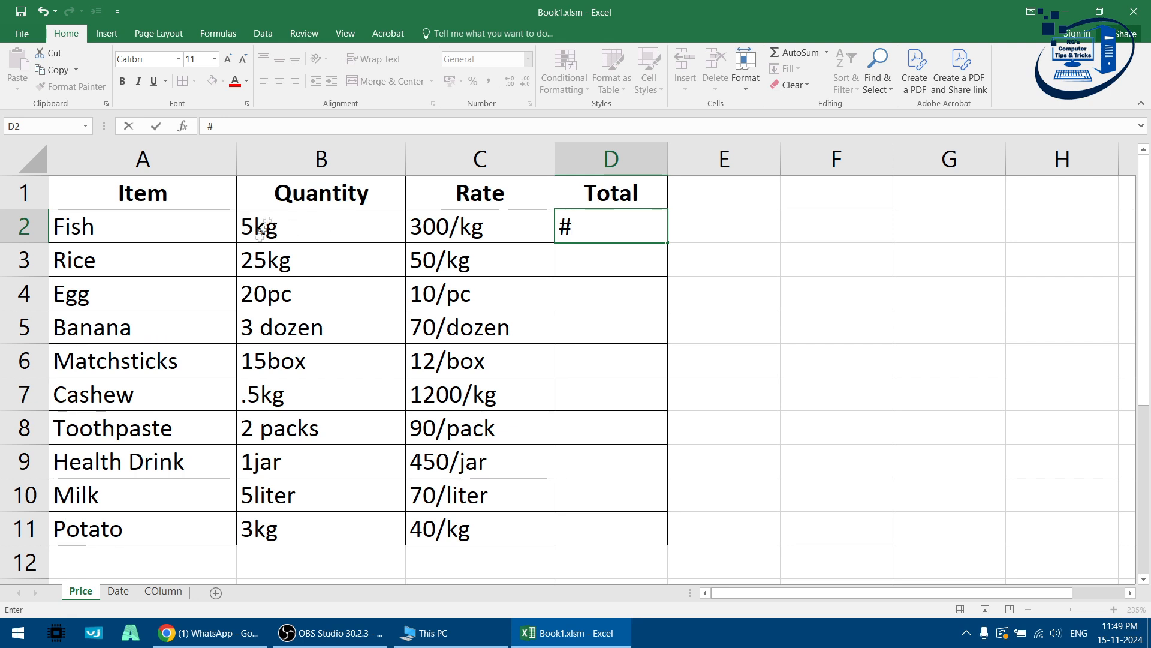
type("5")
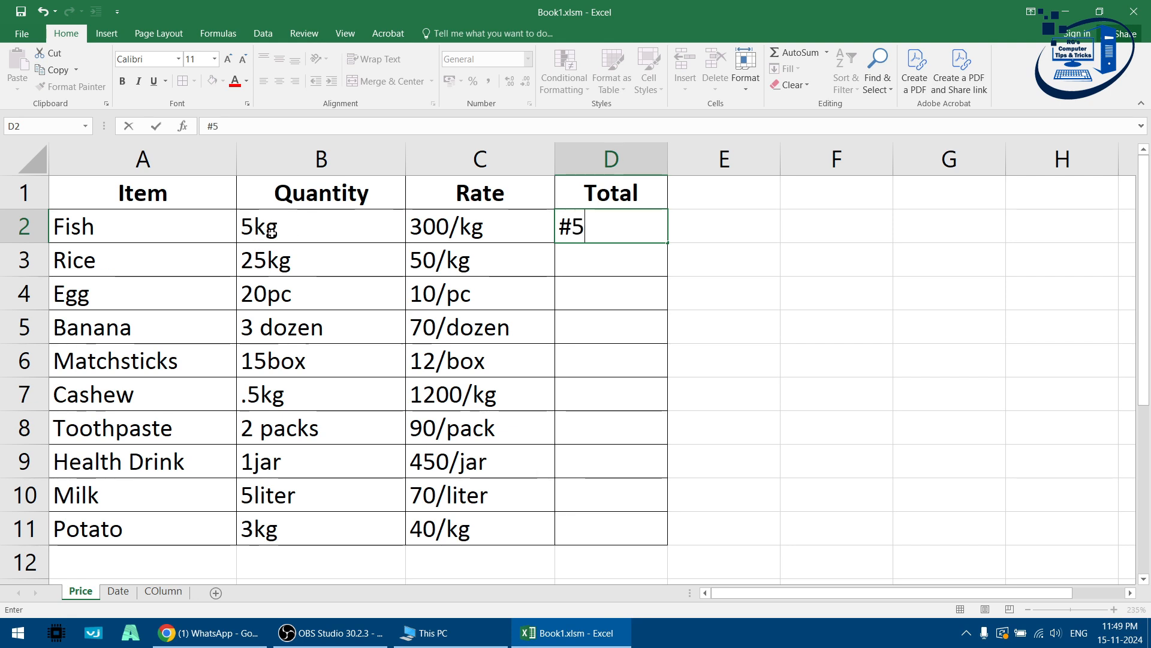
type("*")
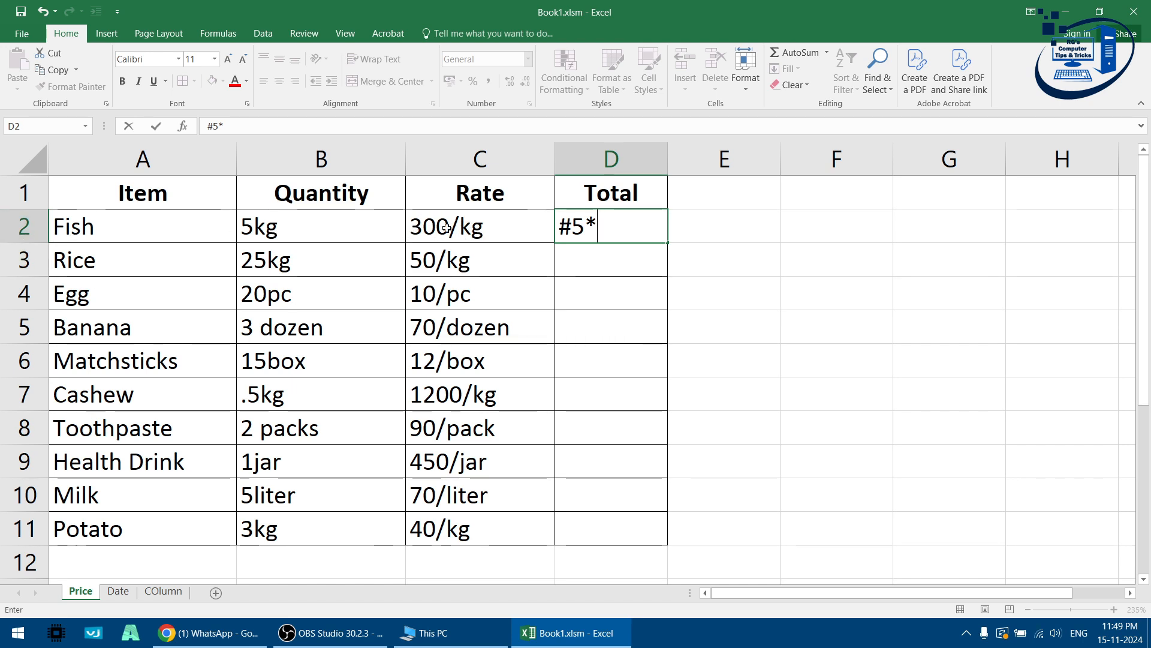
type("300")
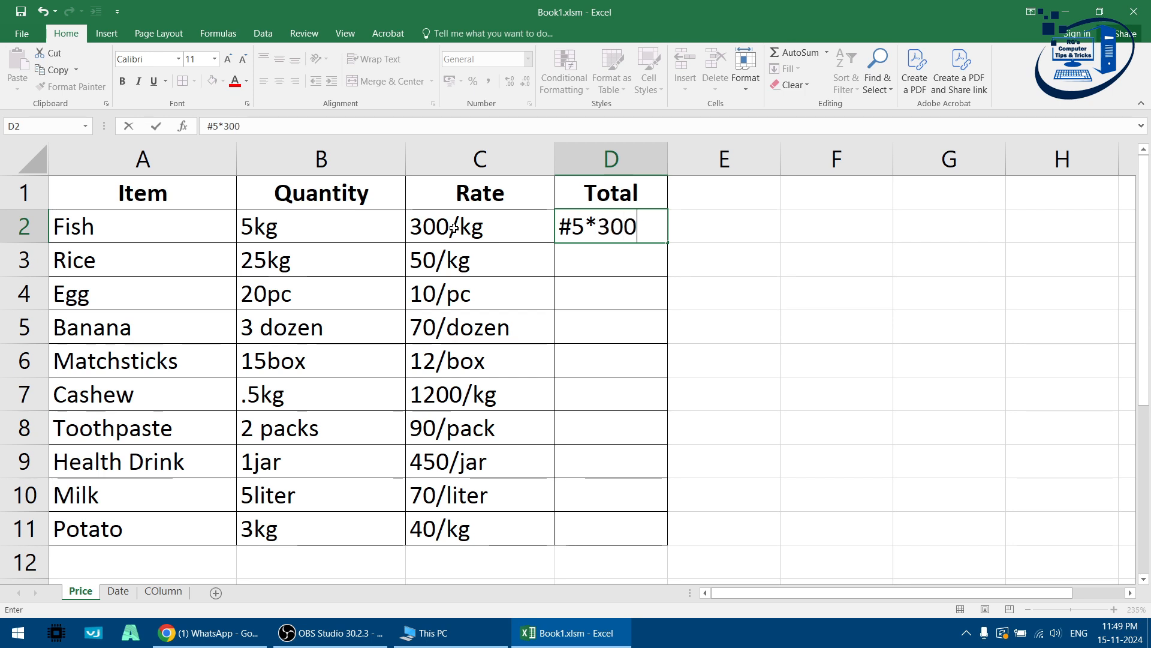
key("Return")
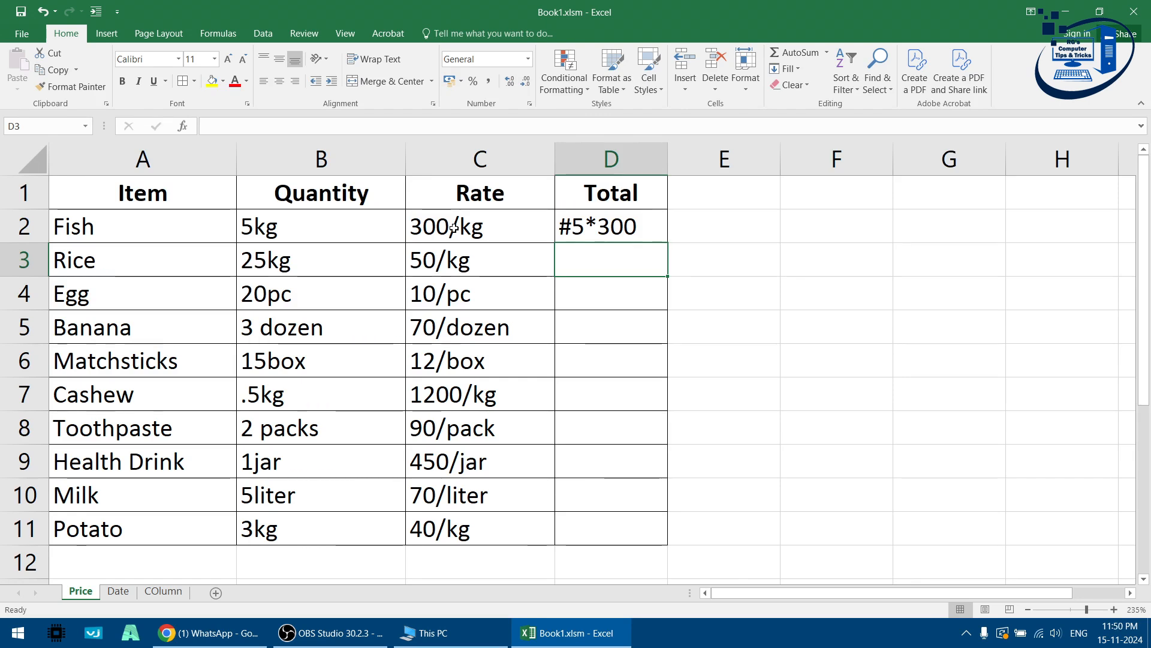
key("ctrl")
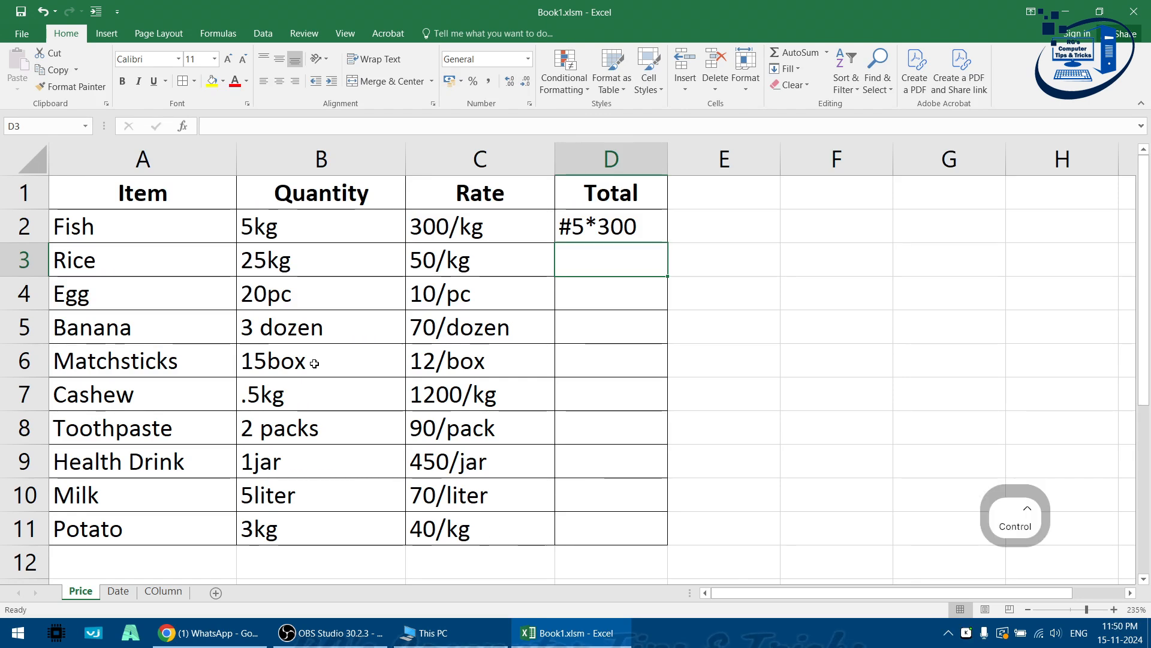
key("ctrl+e")
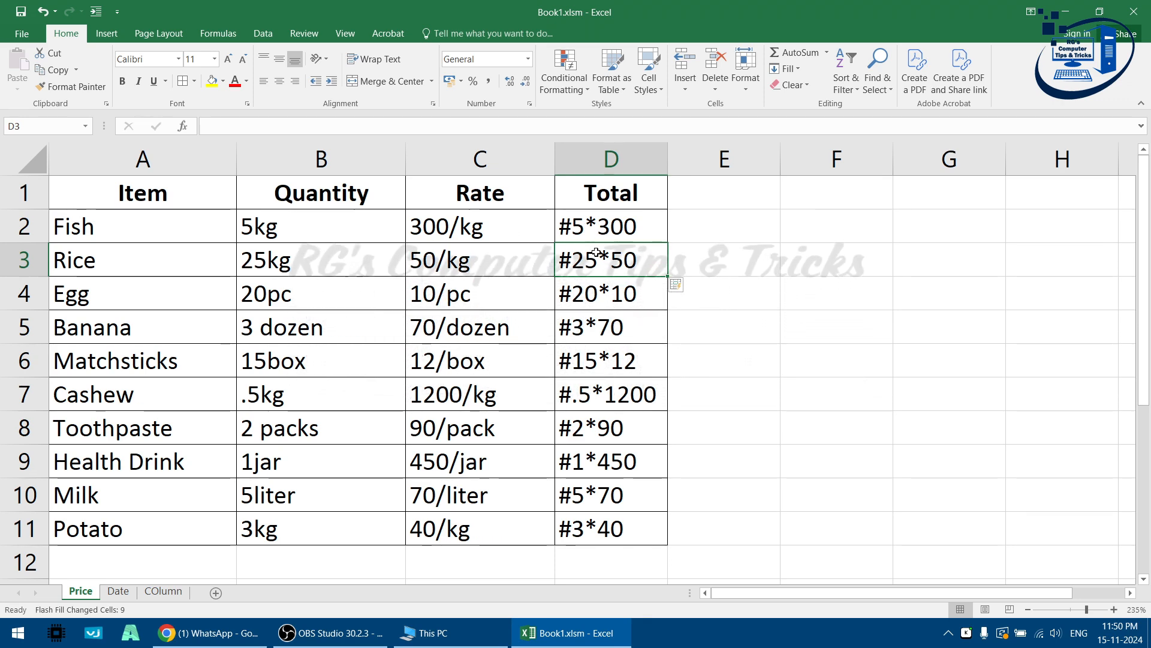
Replace every # with = on the Price sheet so the Total column entries become formulas
left_click(617, 225)
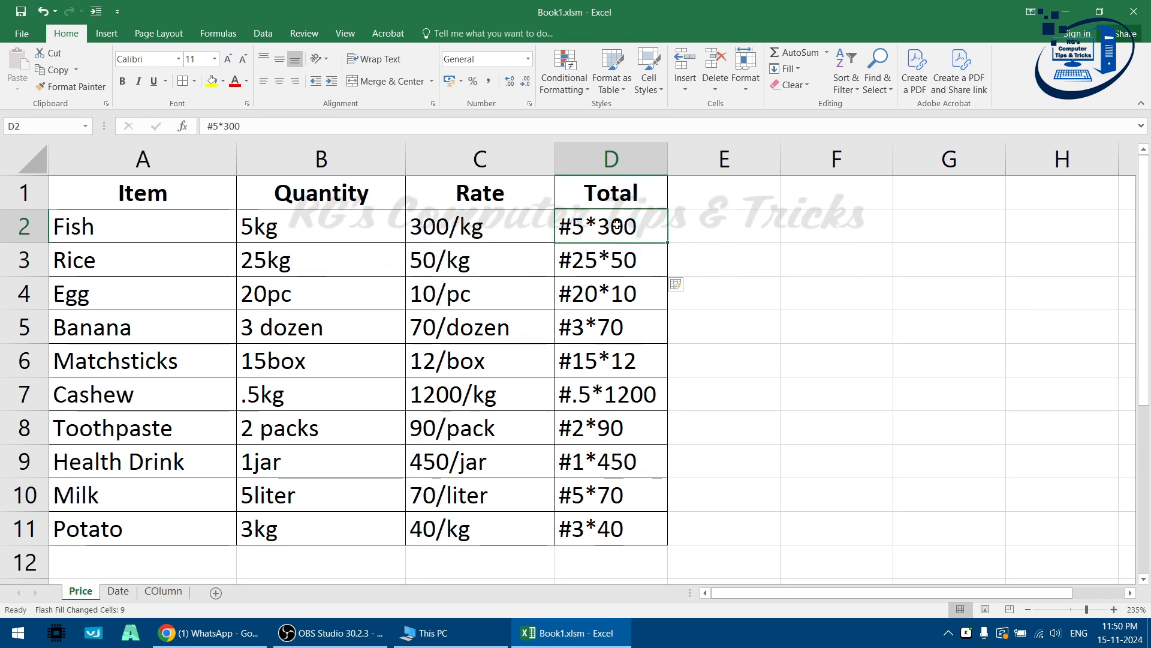
key("ctrl")
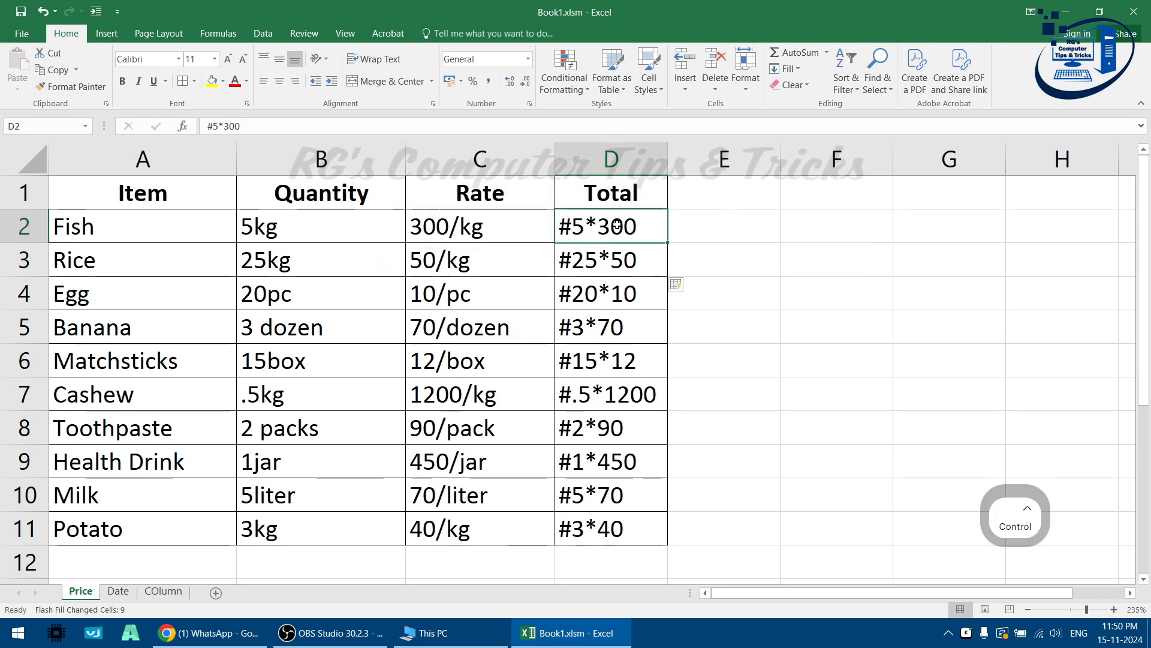
key("ctrl+h")
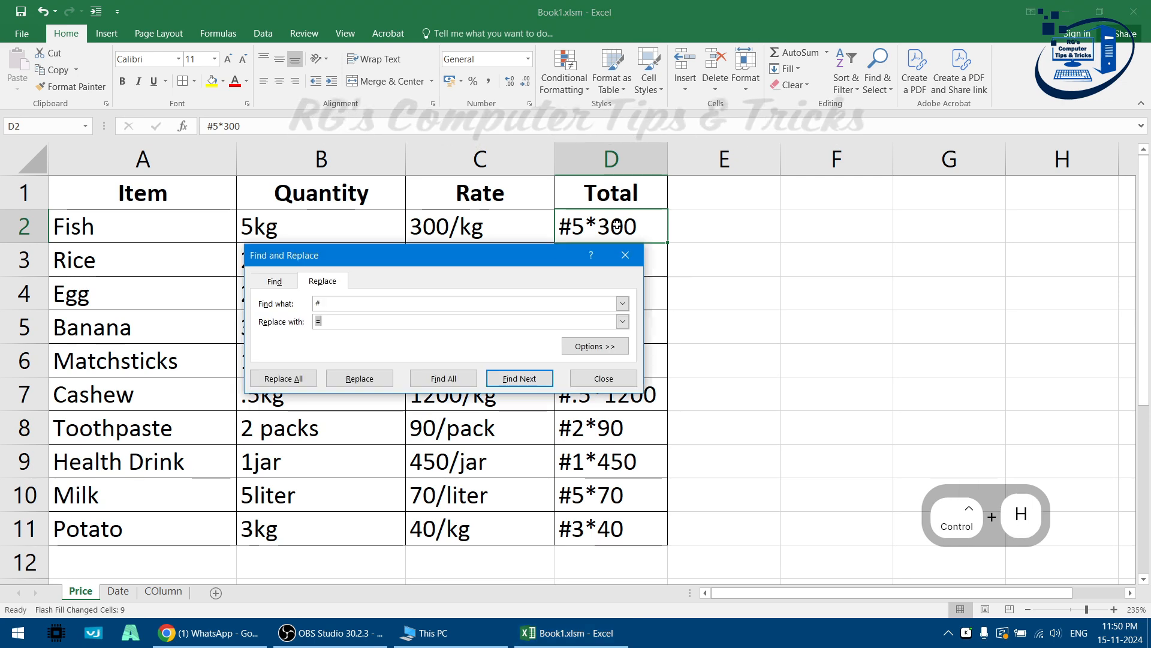
left_click_drag(416, 266, 680, 256)
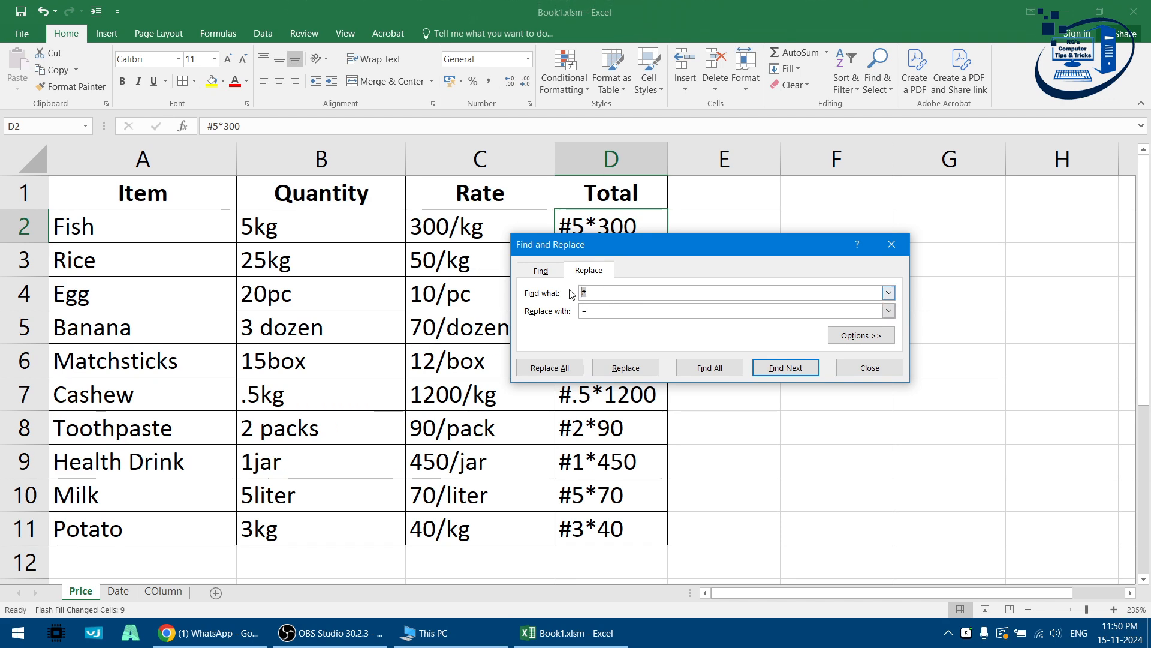
left_click_drag(641, 251, 642, 253)
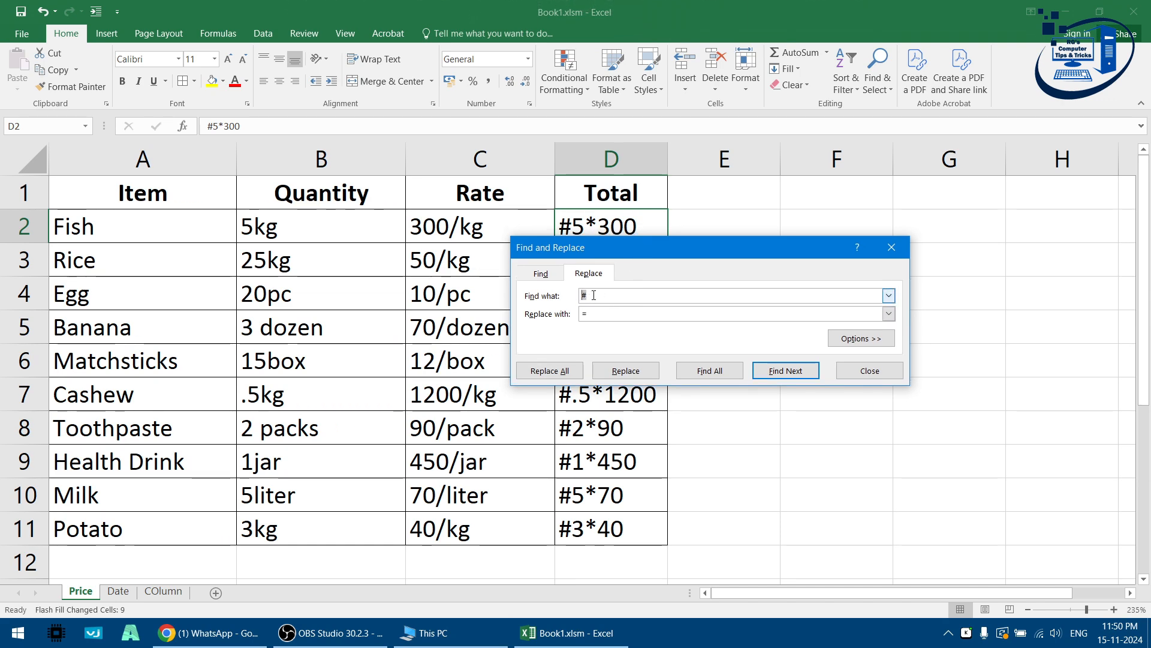
left_click(593, 315)
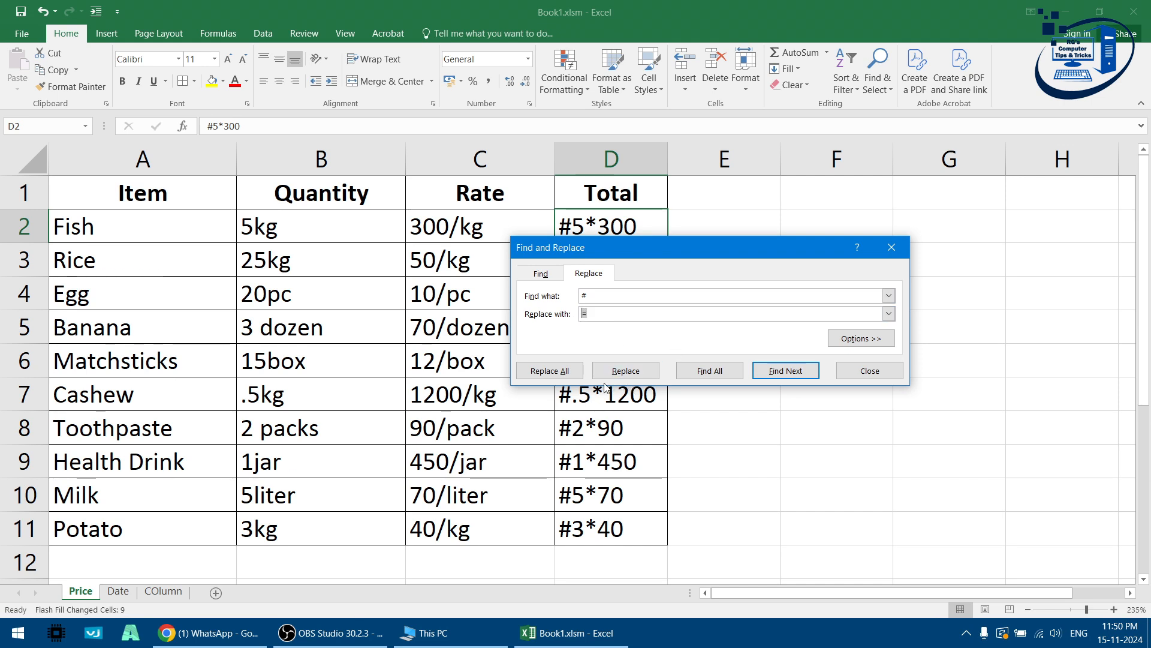
left_click(571, 372)
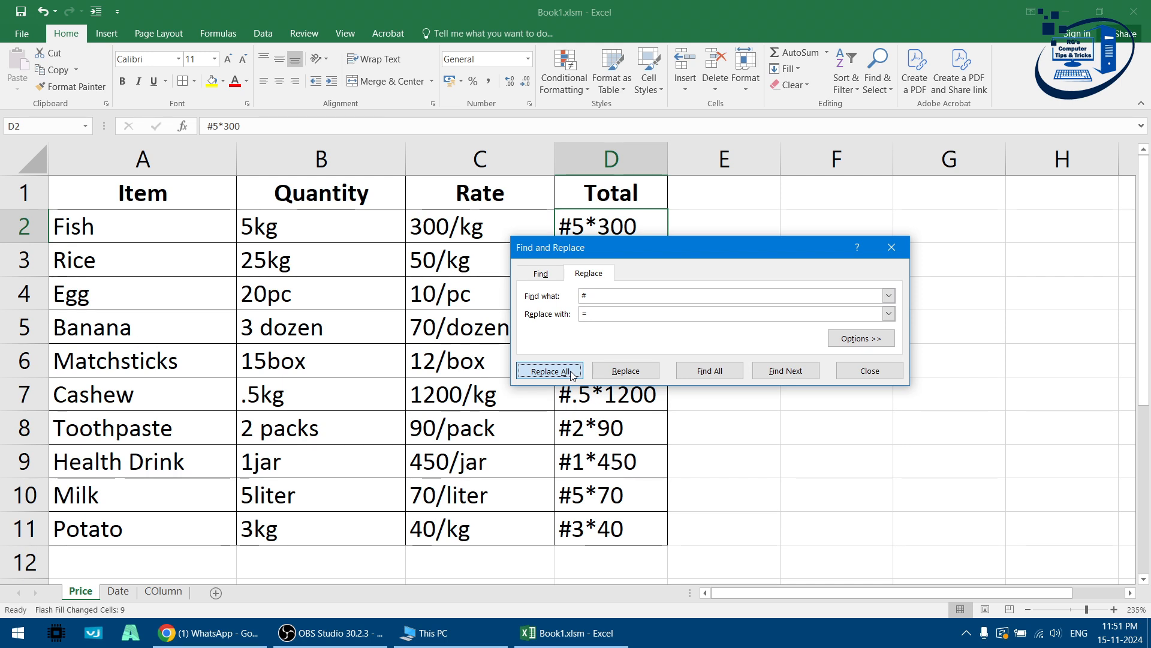
left_click(571, 372)
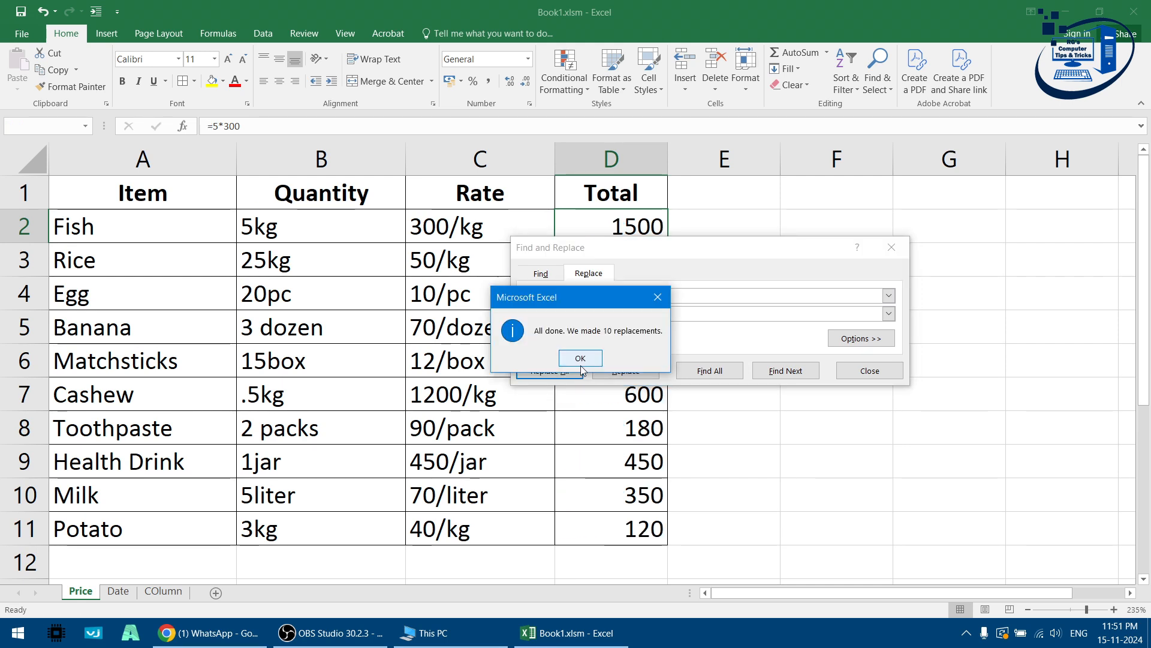
left_click(581, 358)
left_click(870, 372)
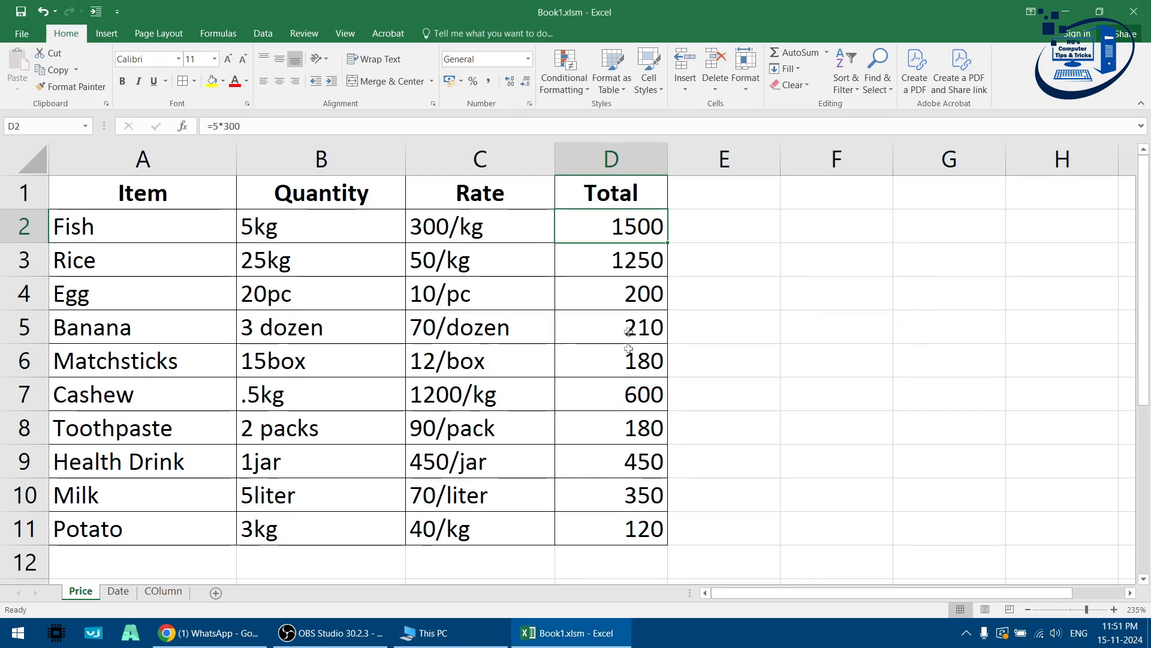
left_click(639, 527)
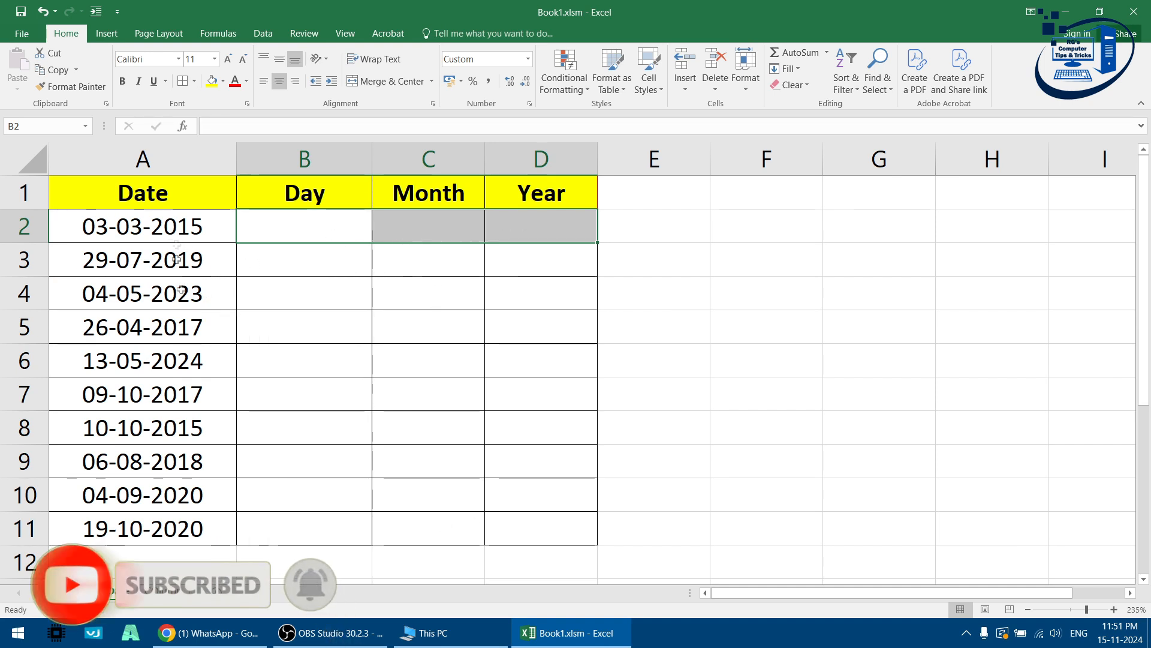
Copy the dates from A2:A11 on the Date sheet into the Day and Month columns, starting at row 2
left_click_drag(185, 234, 168, 534)
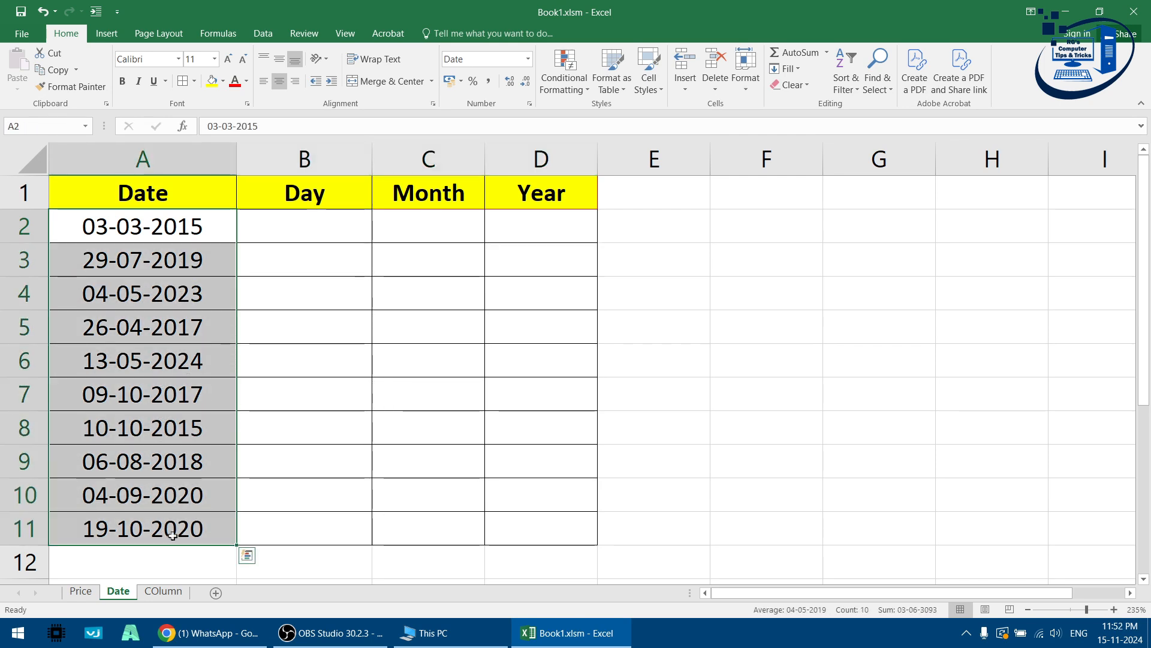
key("ctrl+c")
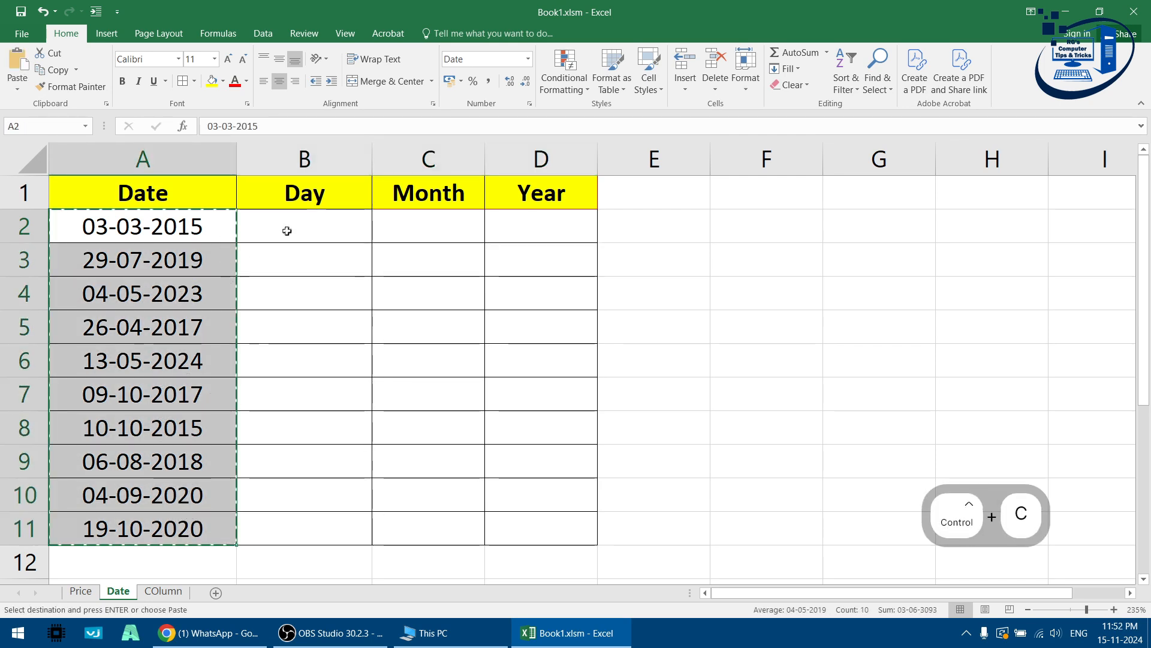
mouse_move(287, 231)
left_mouse_down()
mouse_move(294, 515)
mouse_move(304, 244)
left_mouse_up()
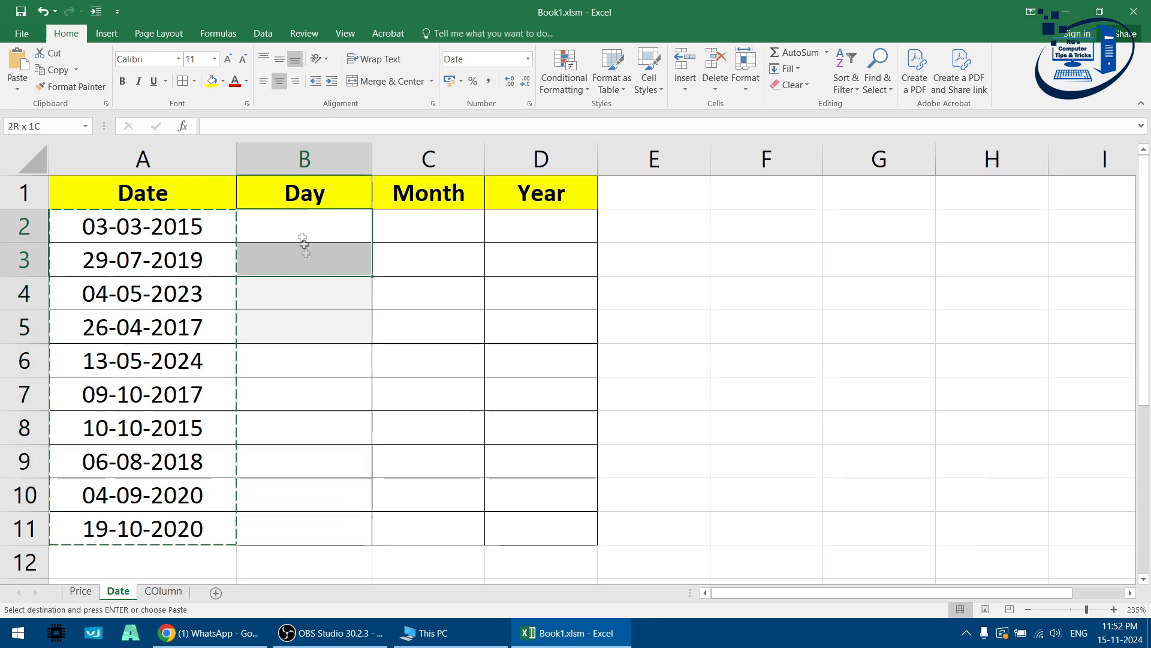
key("ctrl+v")
key("ctrl+c")
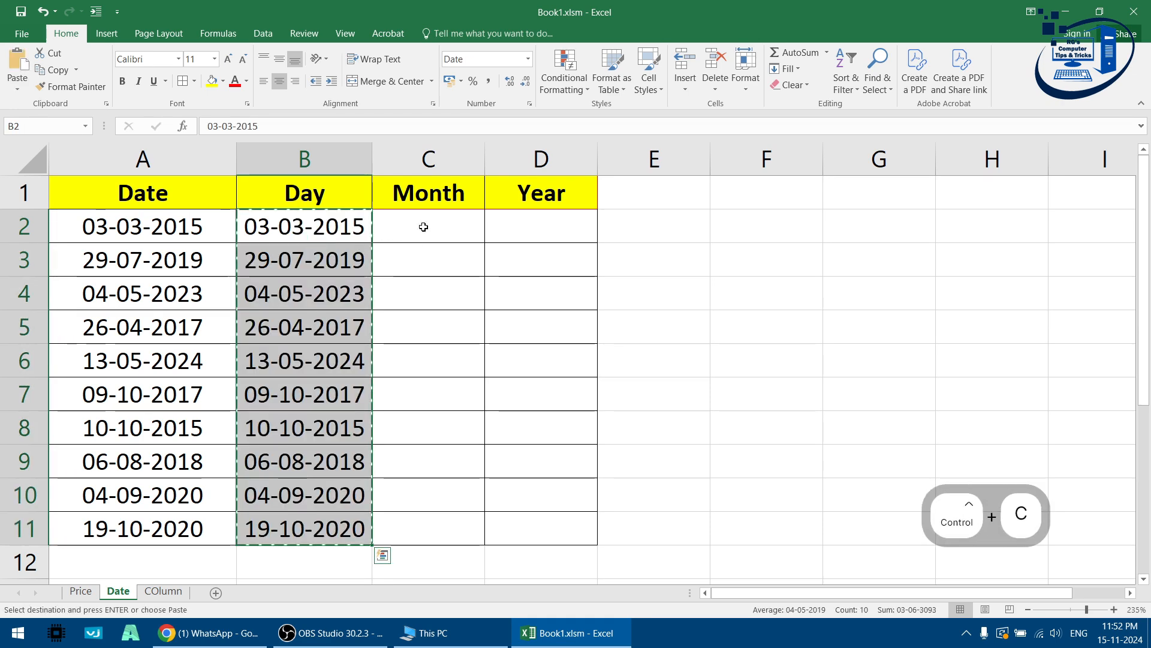
left_click(423, 227)
key("Return")
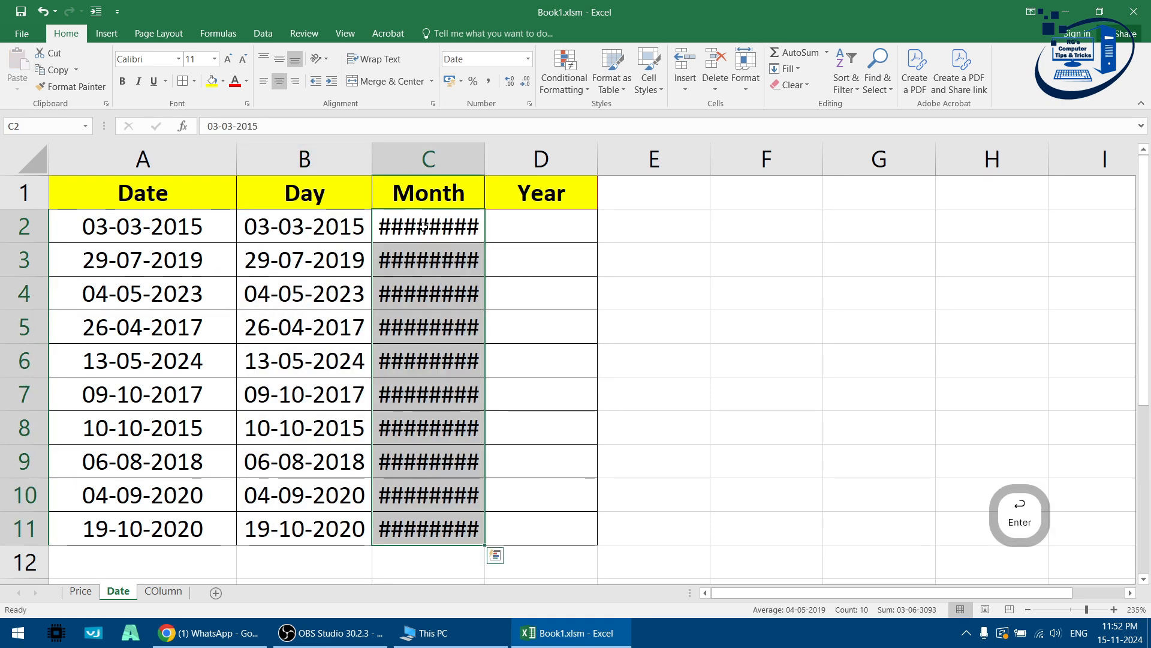
Widen the Month column and copy its dates from C2:C11 into the Year column, starting at D2
left_click_drag(486, 159, 523, 157)
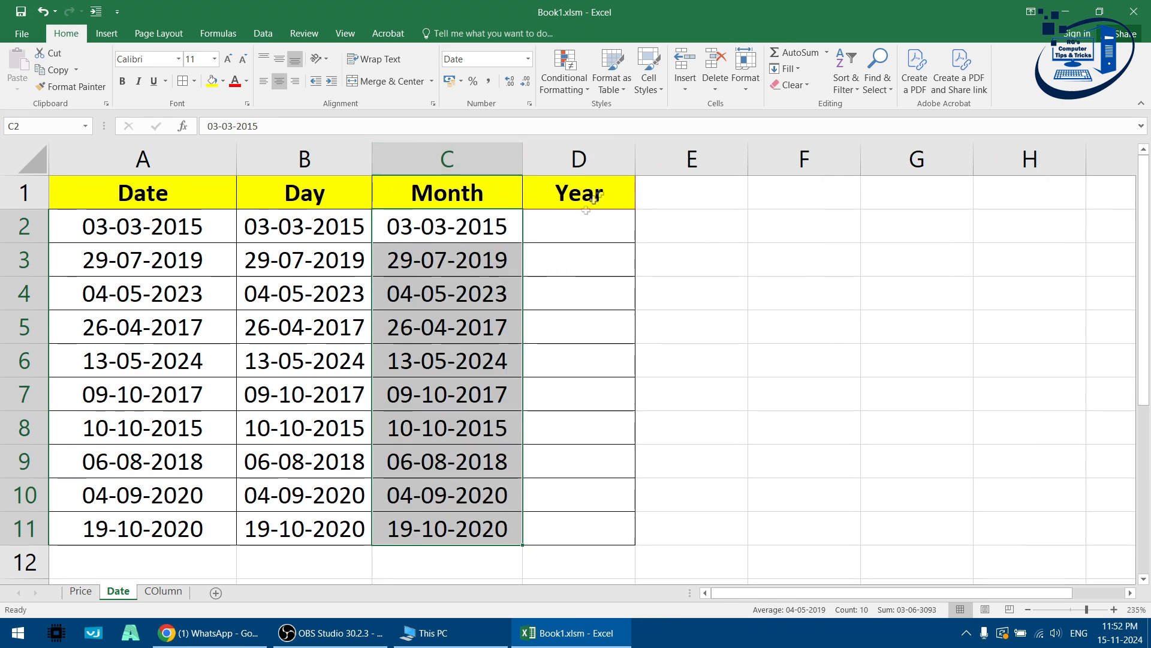
key("ctrl+c")
left_click(588, 237)
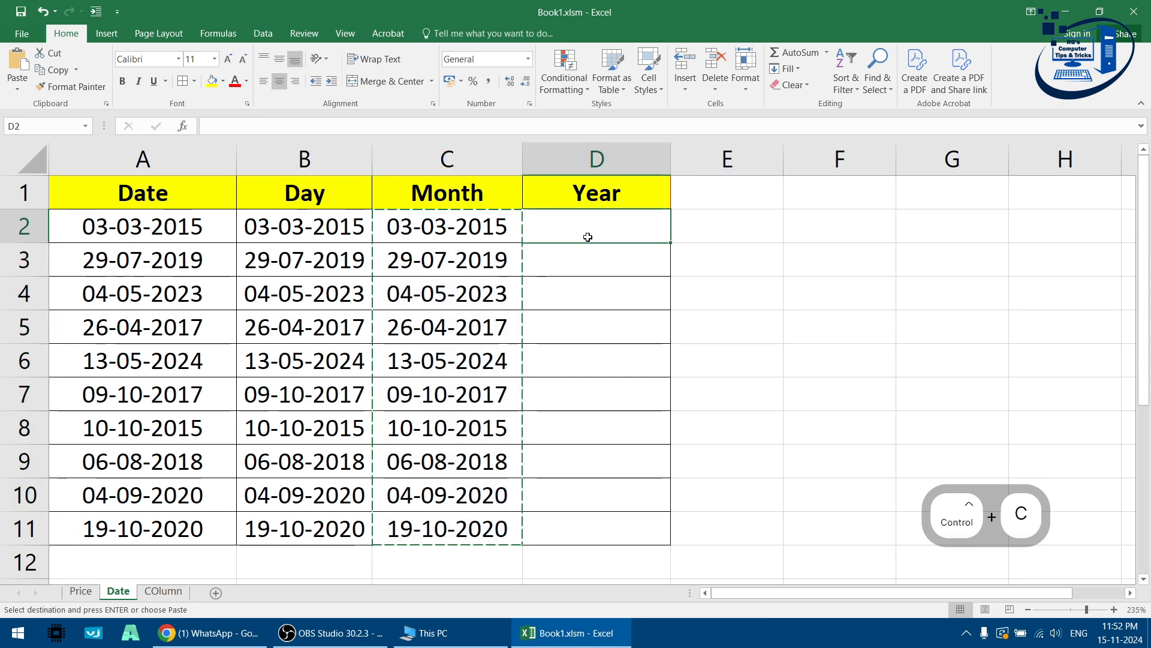
key("Return")
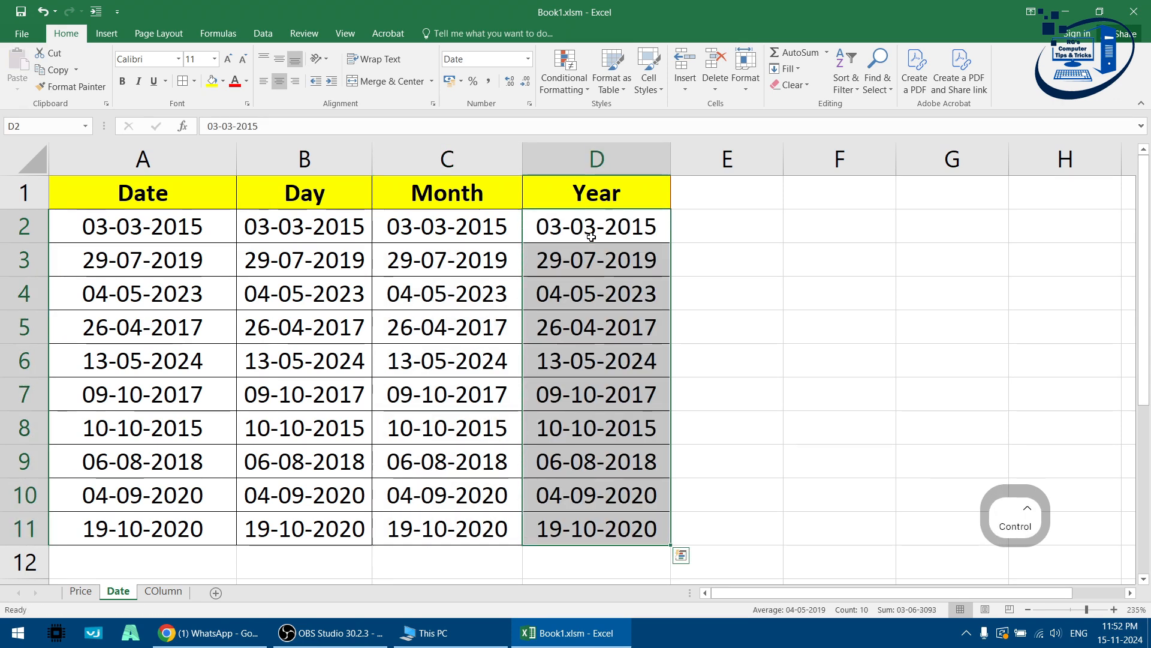
Undo the column widening and all dates pasted into the Day, Month and Year columns
key("ctrl+z")
key("ctrl+z")
key("ctrl+z")
key("ctrl+z")
key("ctrl+z")
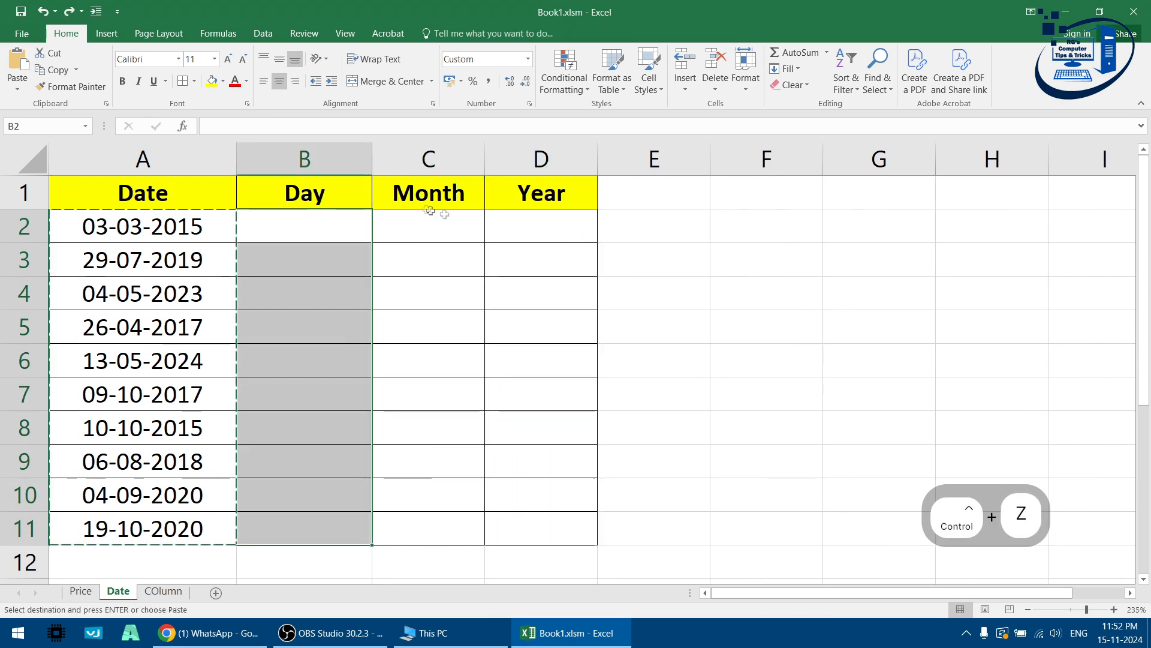
Widen the Month and Year columns and copy the dates from A2:A11 into the Day, Month and Year columns
left_click_drag(485, 159, 518, 164)
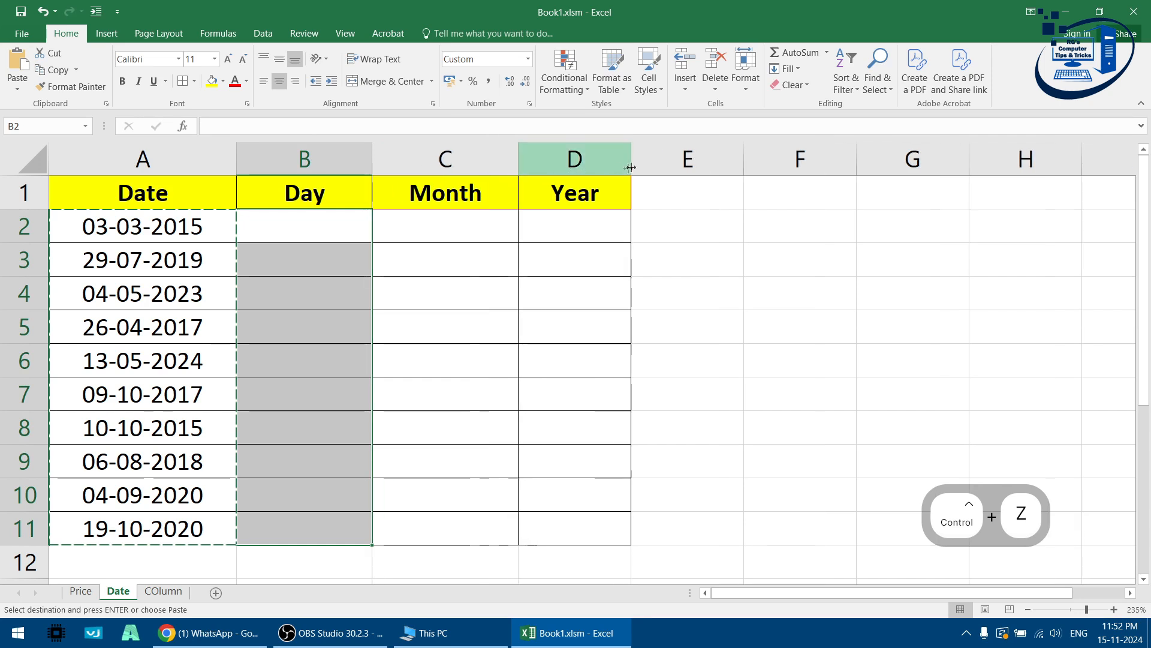
left_click_drag(630, 159, 660, 155)
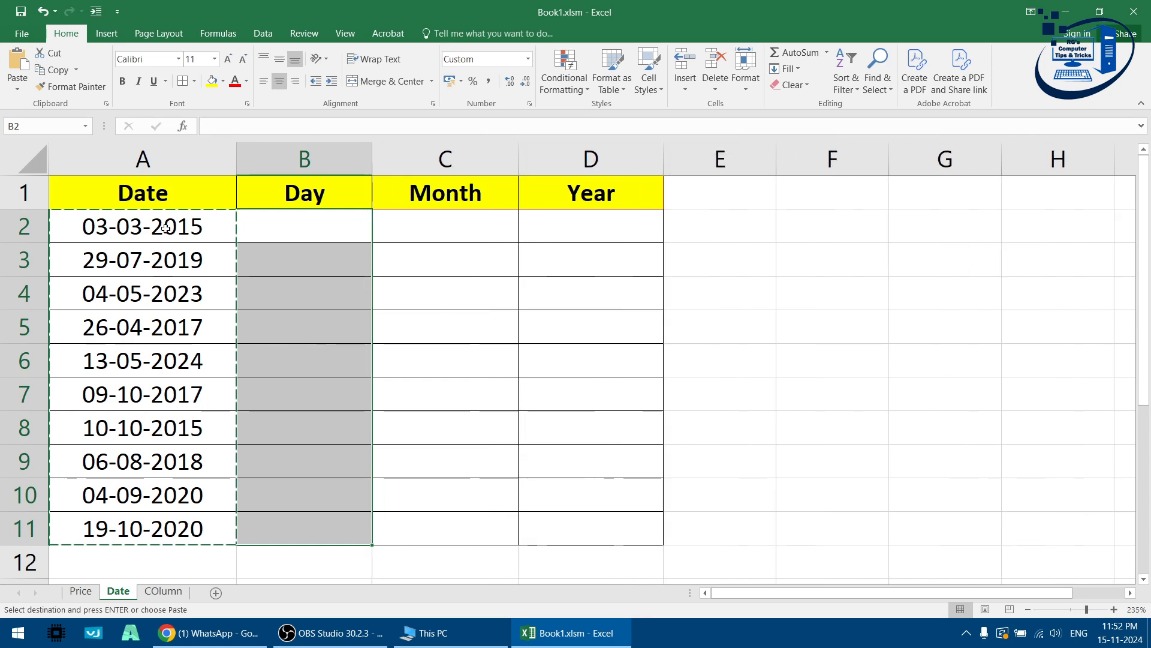
left_click_drag(166, 228, 198, 527)
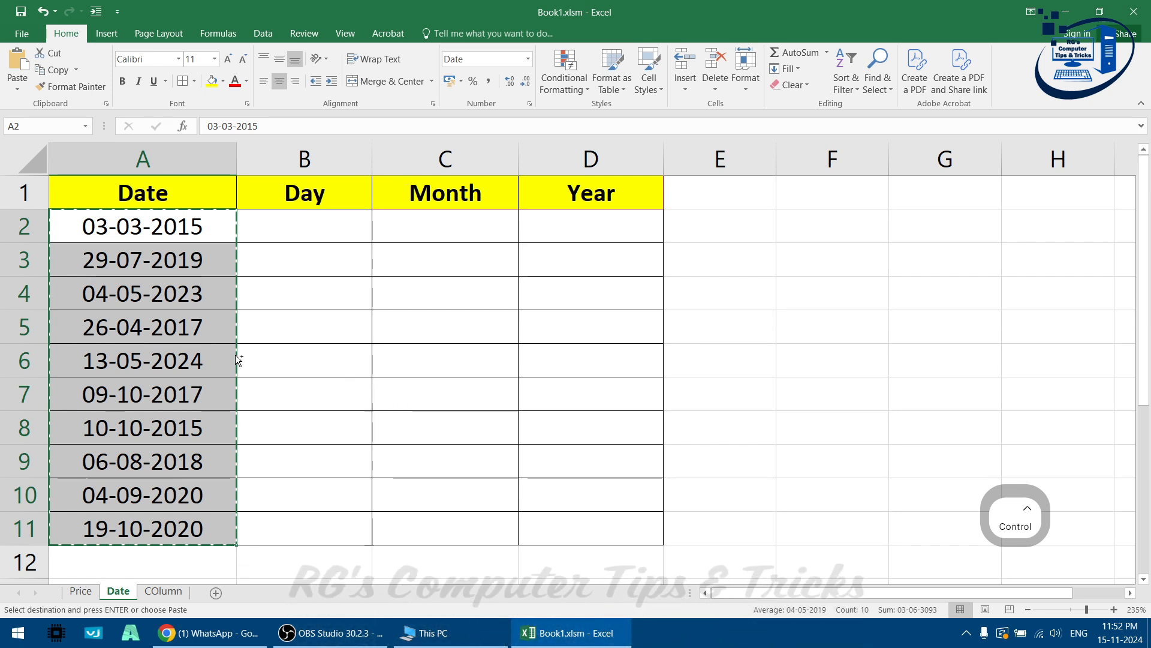
left_click_drag(232, 355, 613, 369)
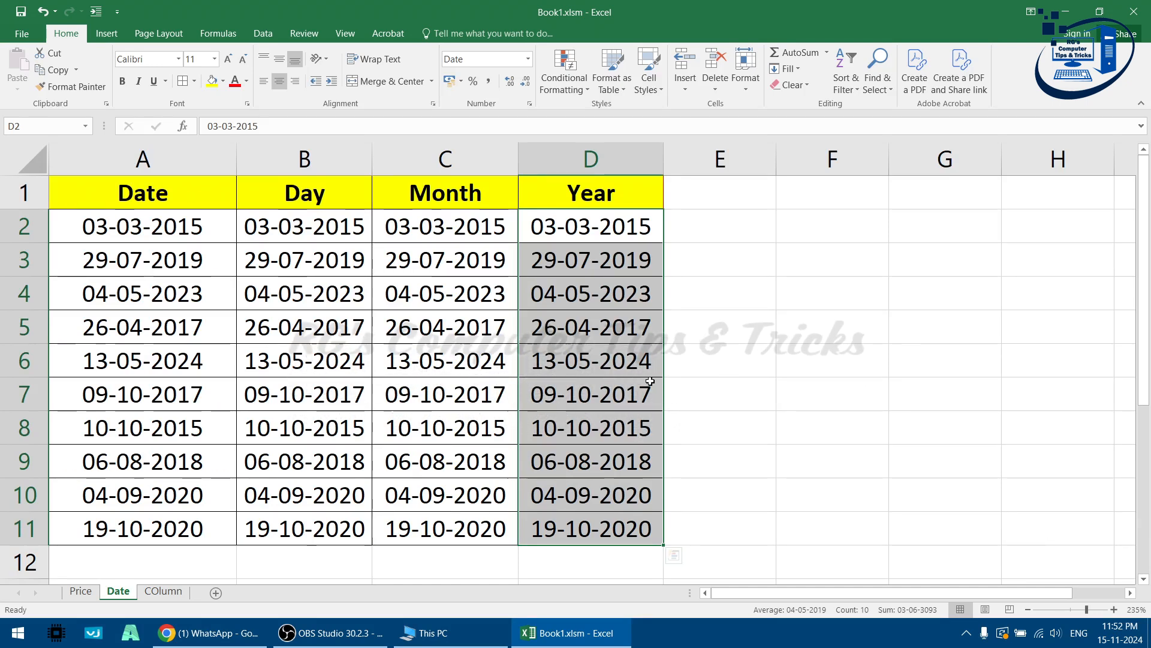
Apply the custom number format DDDD to the Day column cells B2:B11
left_click_drag(352, 226, 346, 523)
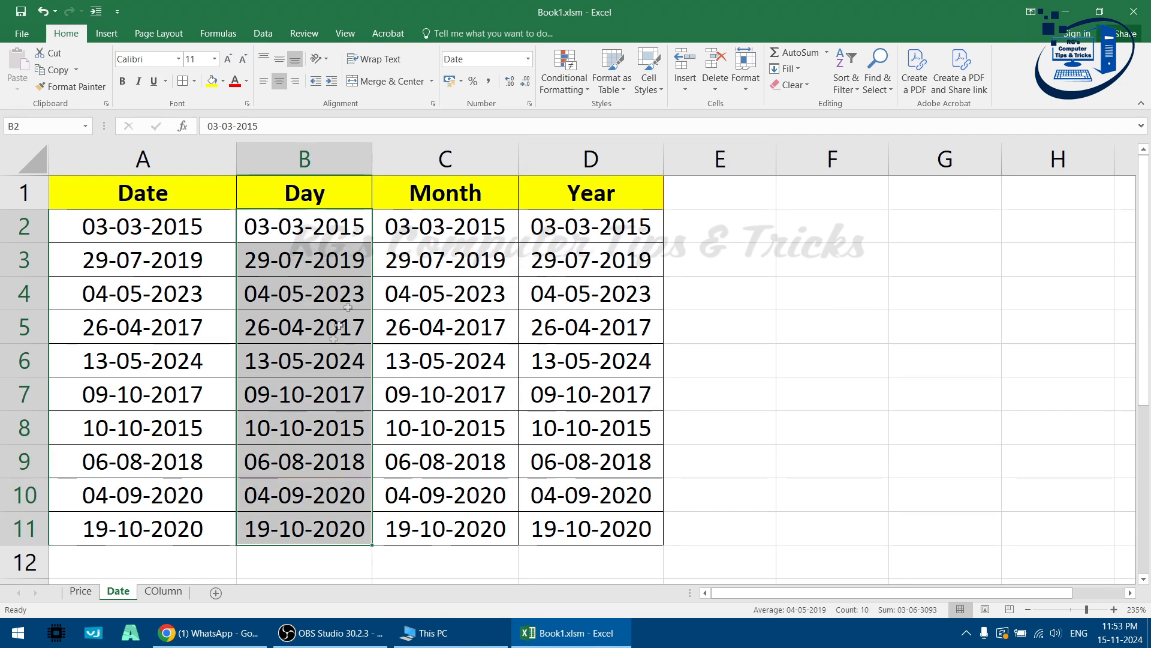
key("ctrl")
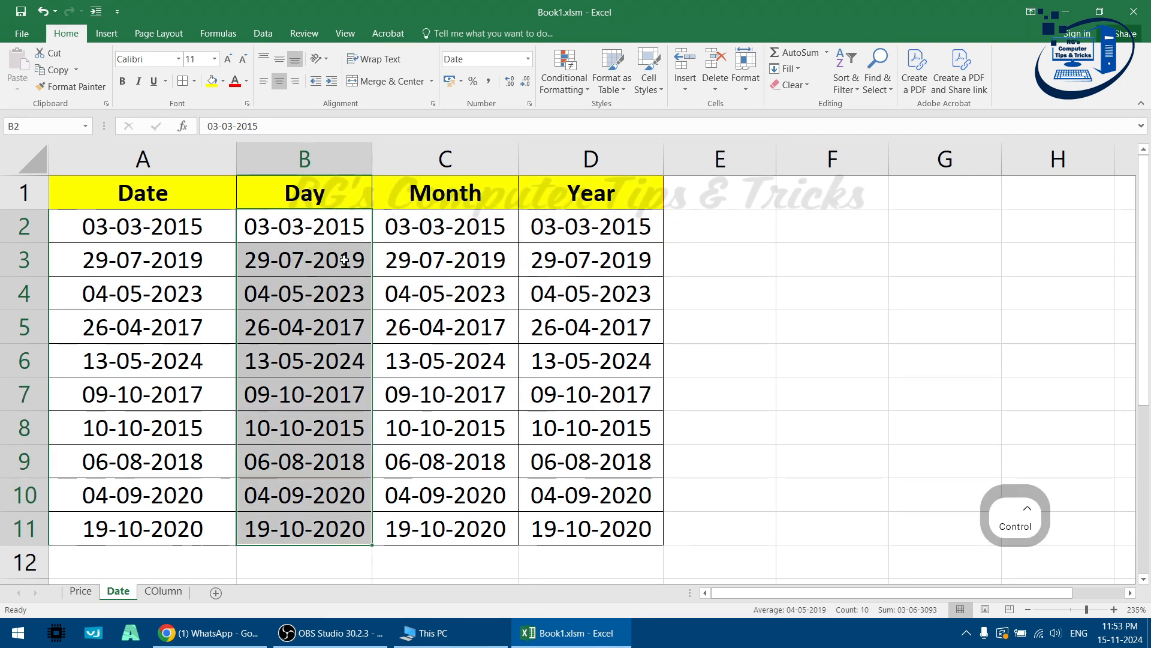
key("ctrl+1")
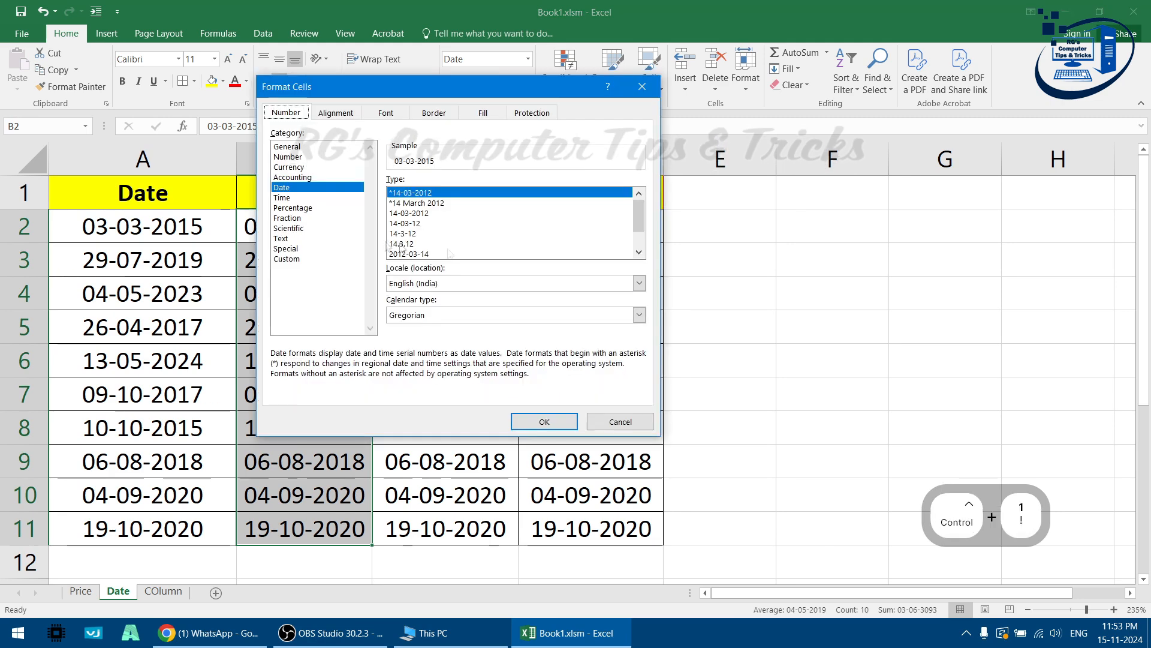
left_click_drag(409, 86, 649, 147)
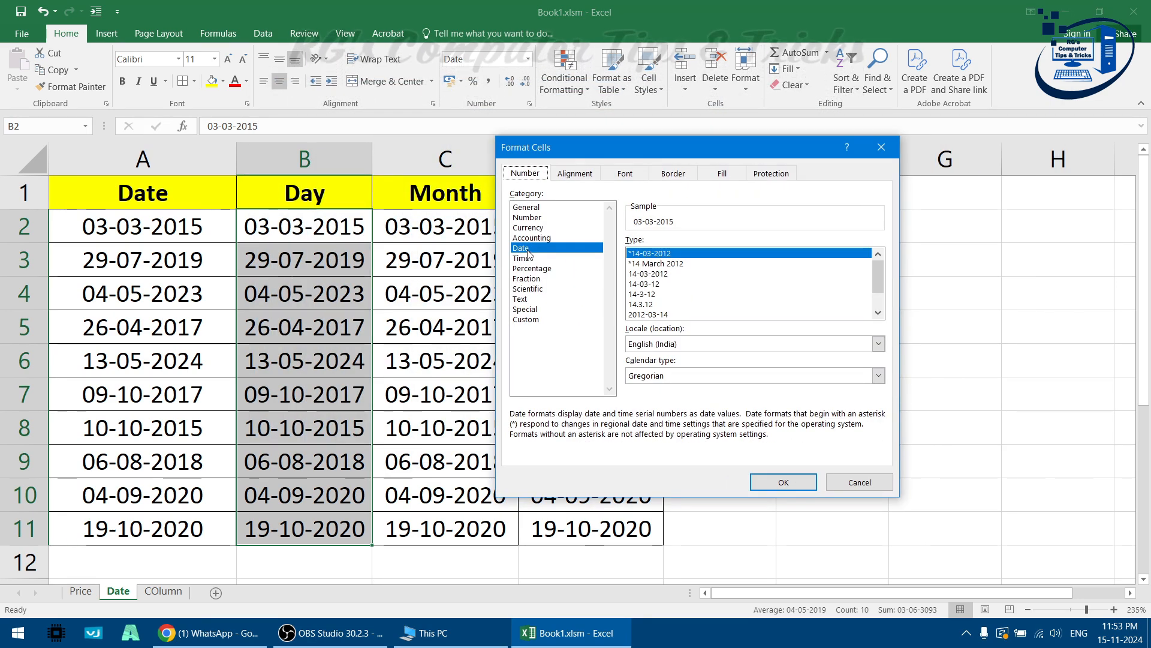
left_click(538, 322)
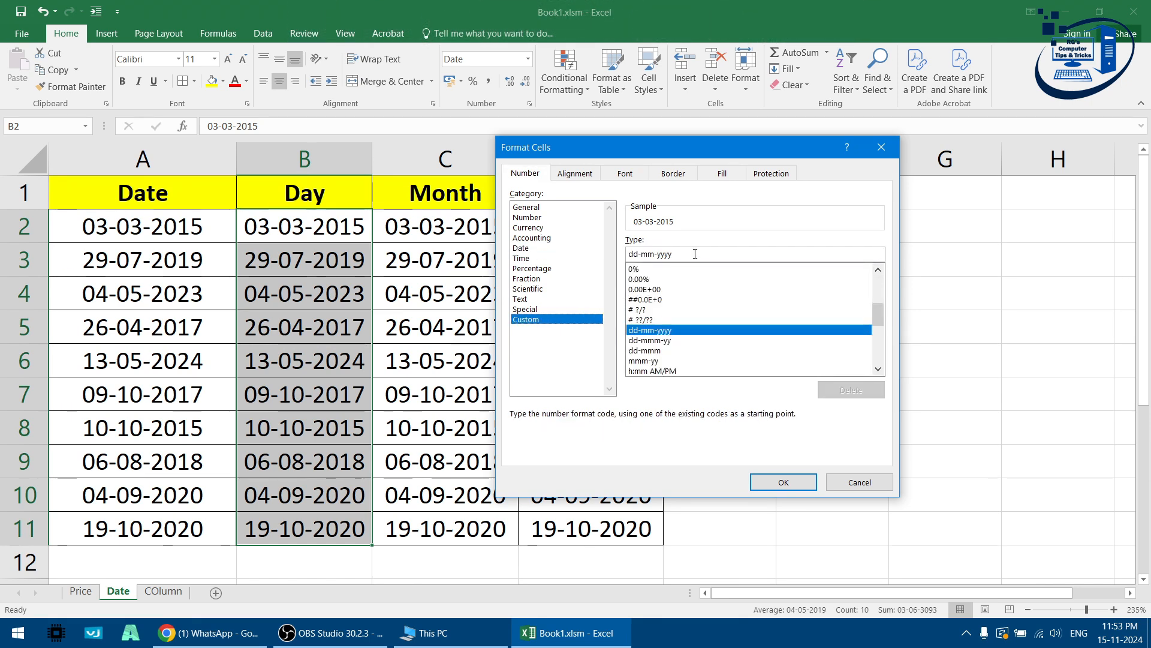
key("shift")
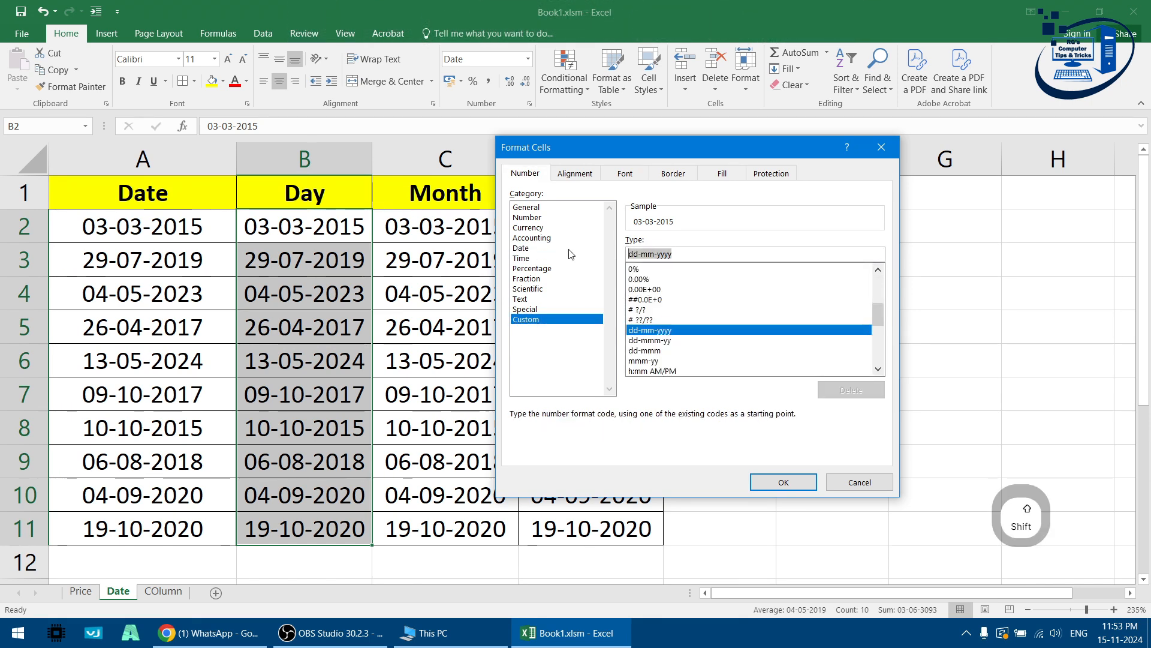
type("DDDD")
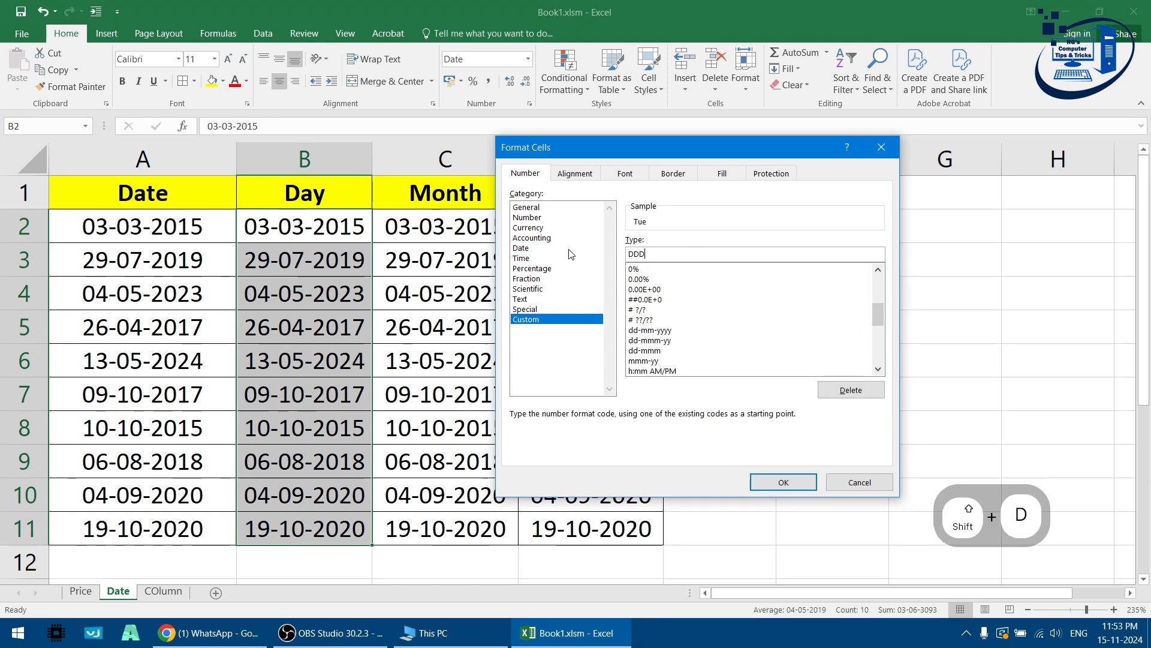
left_click(802, 485)
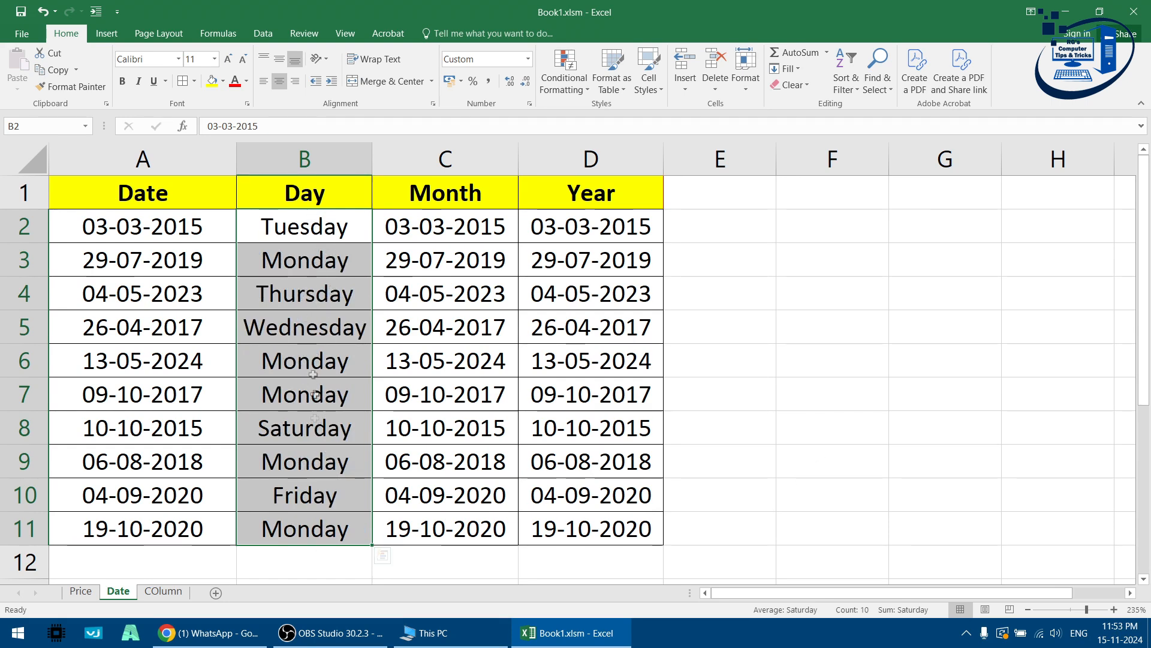
Apply the custom number format MMMM to the Month column cells C2:C11
left_click_drag(471, 218, 471, 528)
left_click_drag(439, 226, 471, 528)
key("ctrl+1")
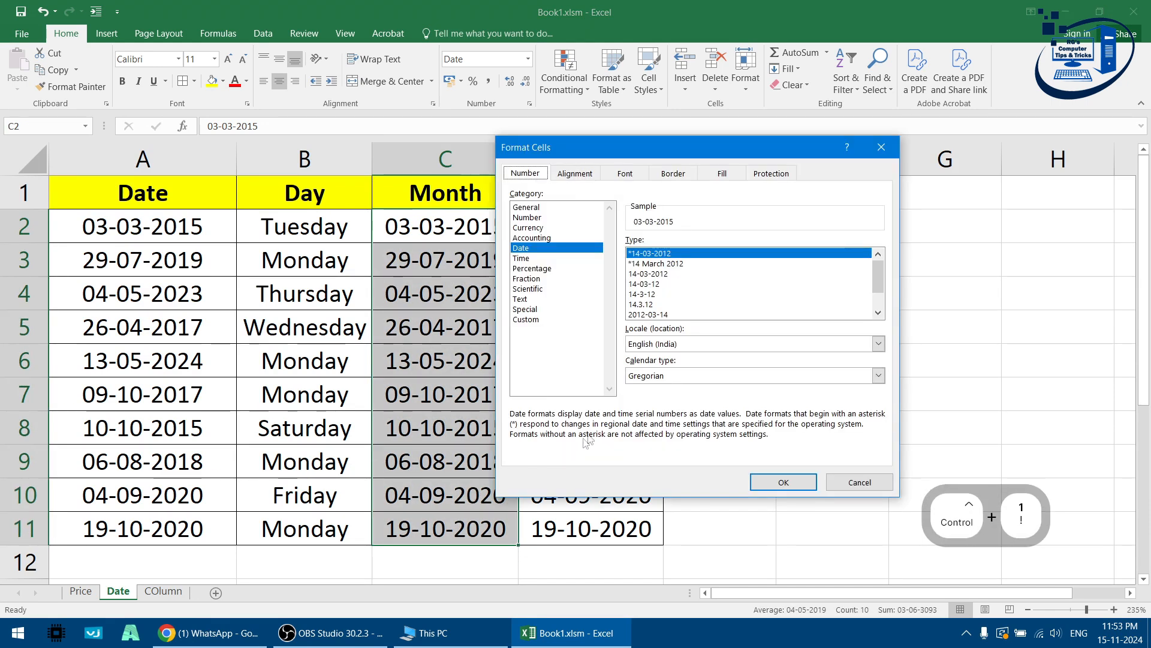
left_click(548, 320)
left_click_drag(708, 259, 614, 258)
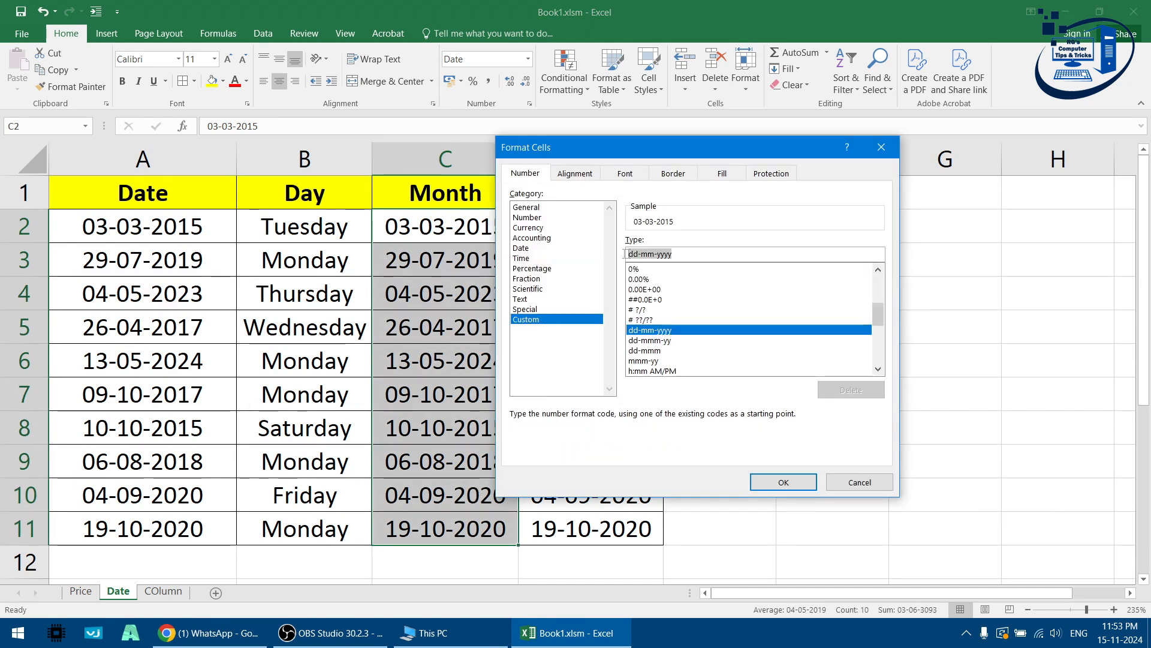
key("shift")
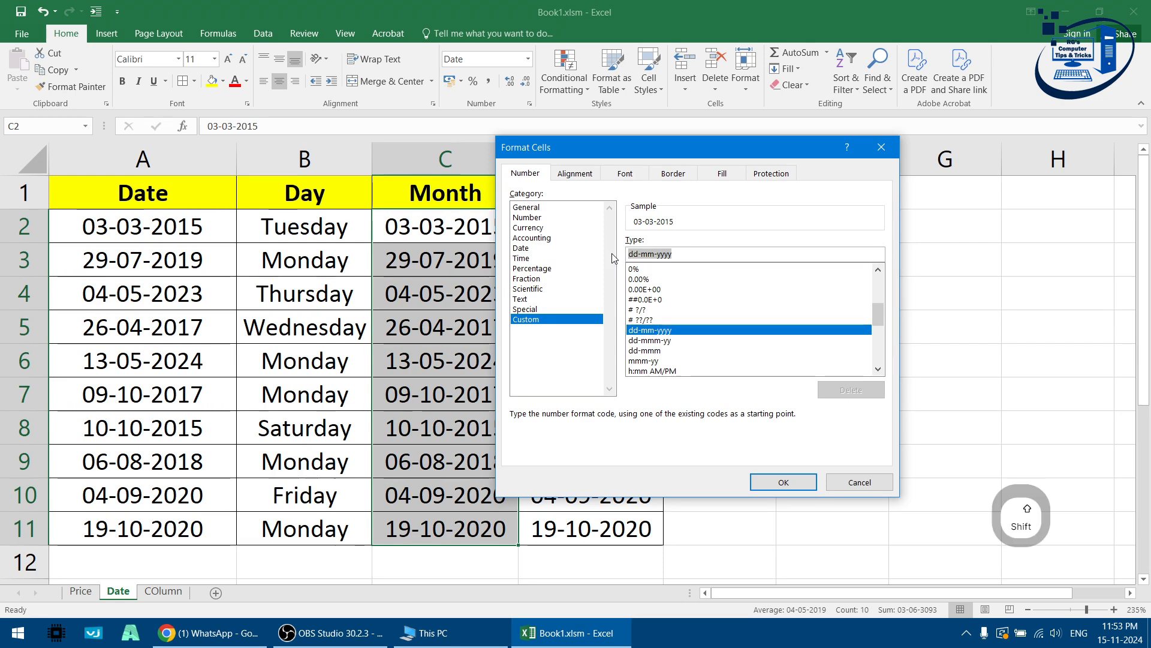
type("MMMM")
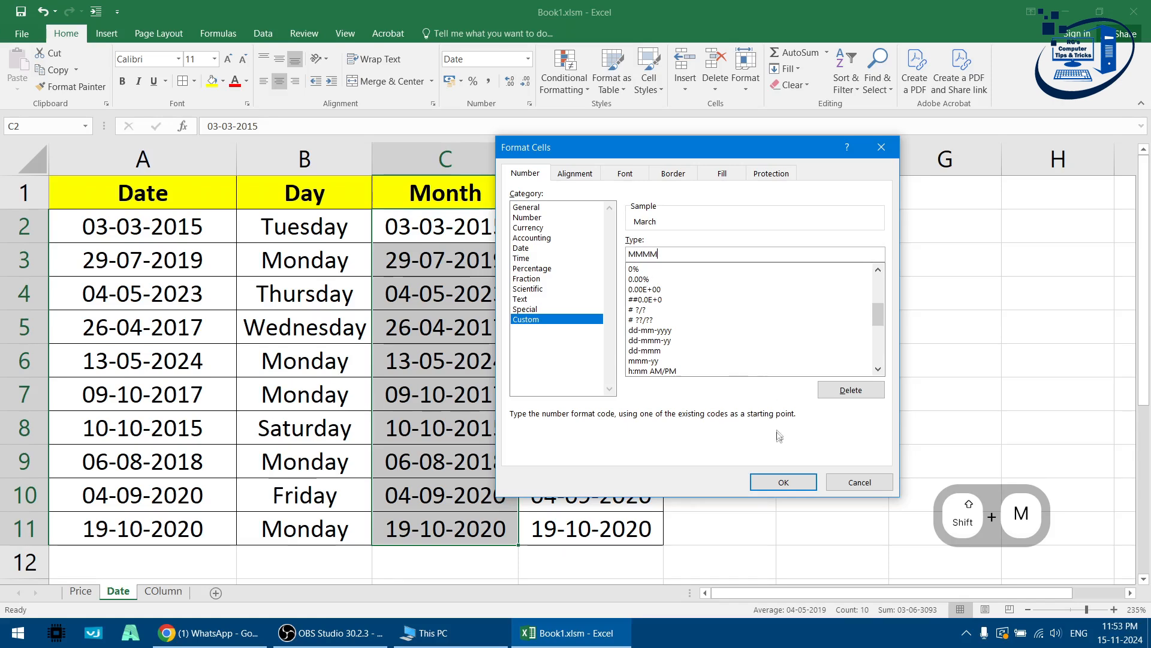
left_click(784, 482)
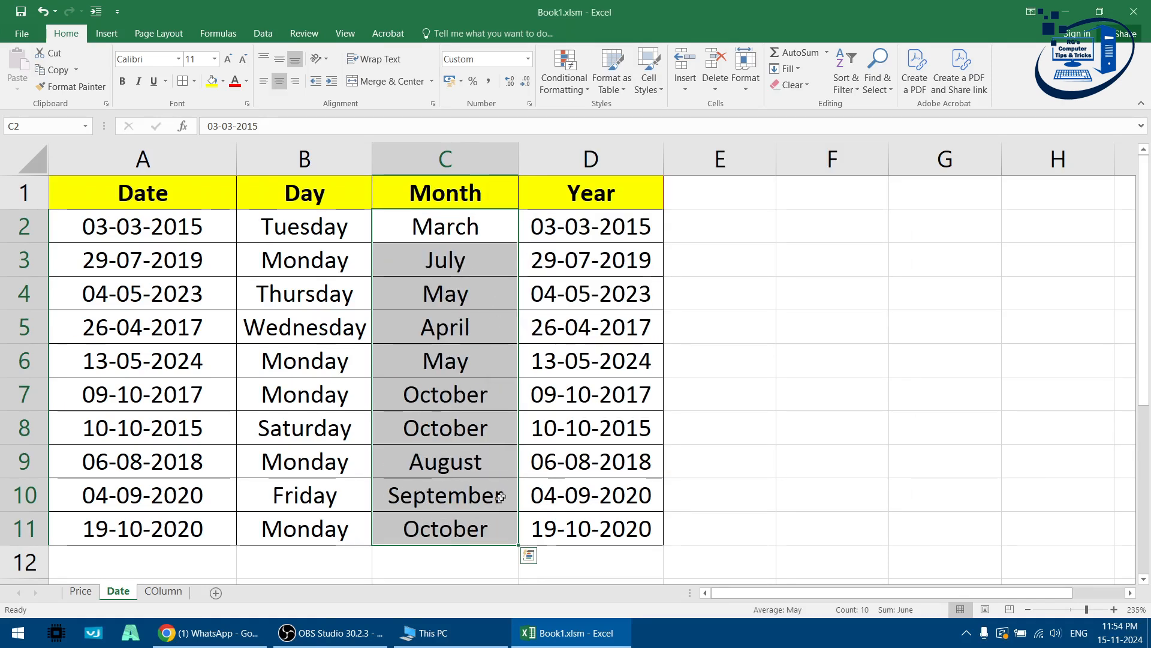
Apply the custom number format YYYY to the Year column cells D2:D11
left_click_drag(594, 227, 614, 521)
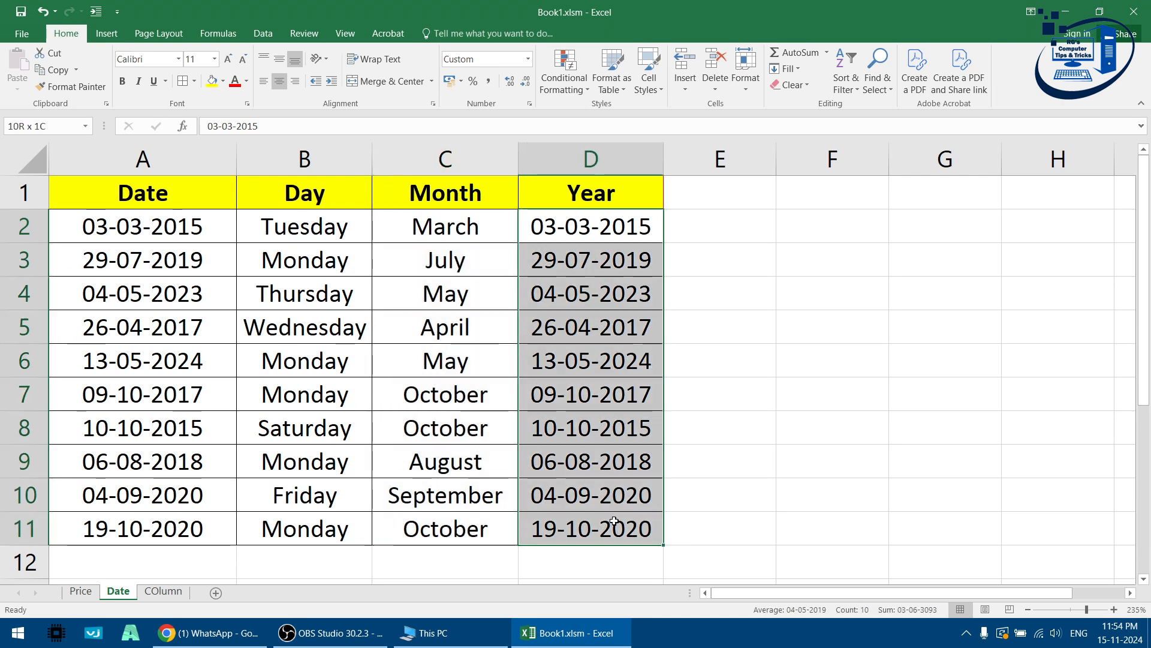
key("ctrl")
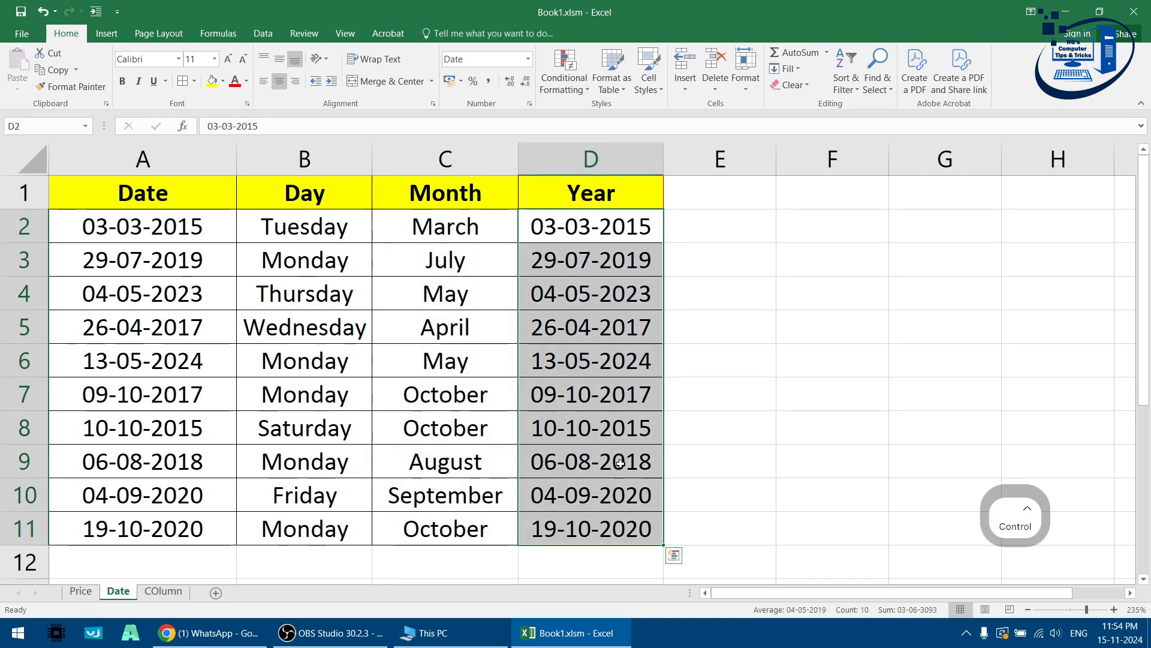
key("ctrl+1")
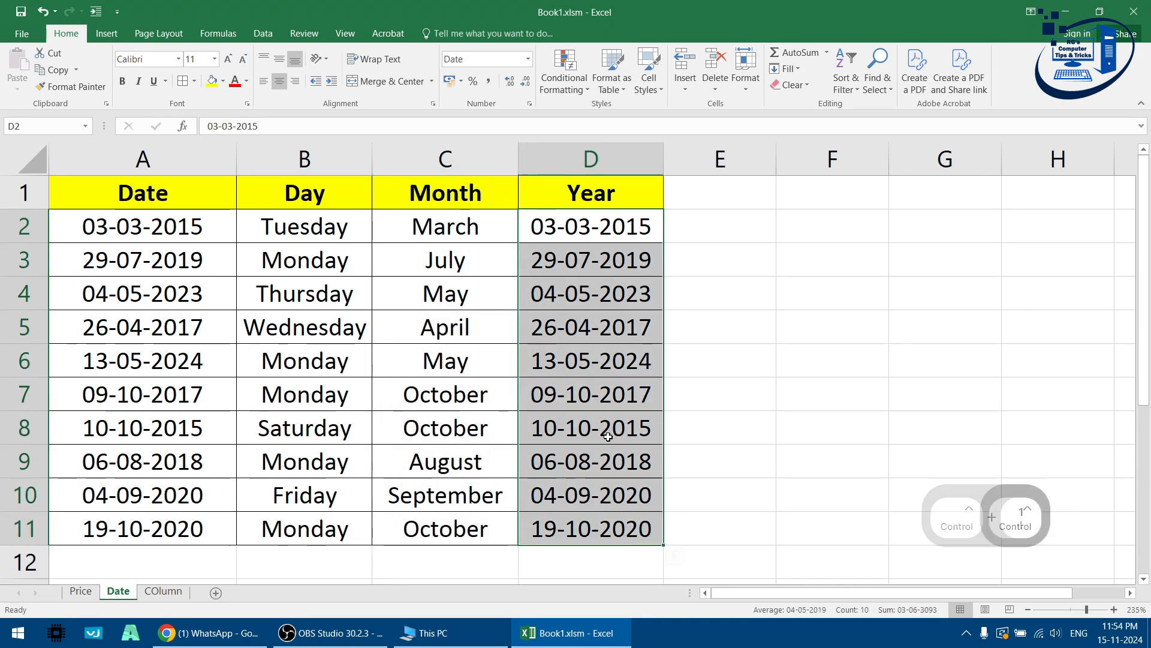
left_click(524, 319)
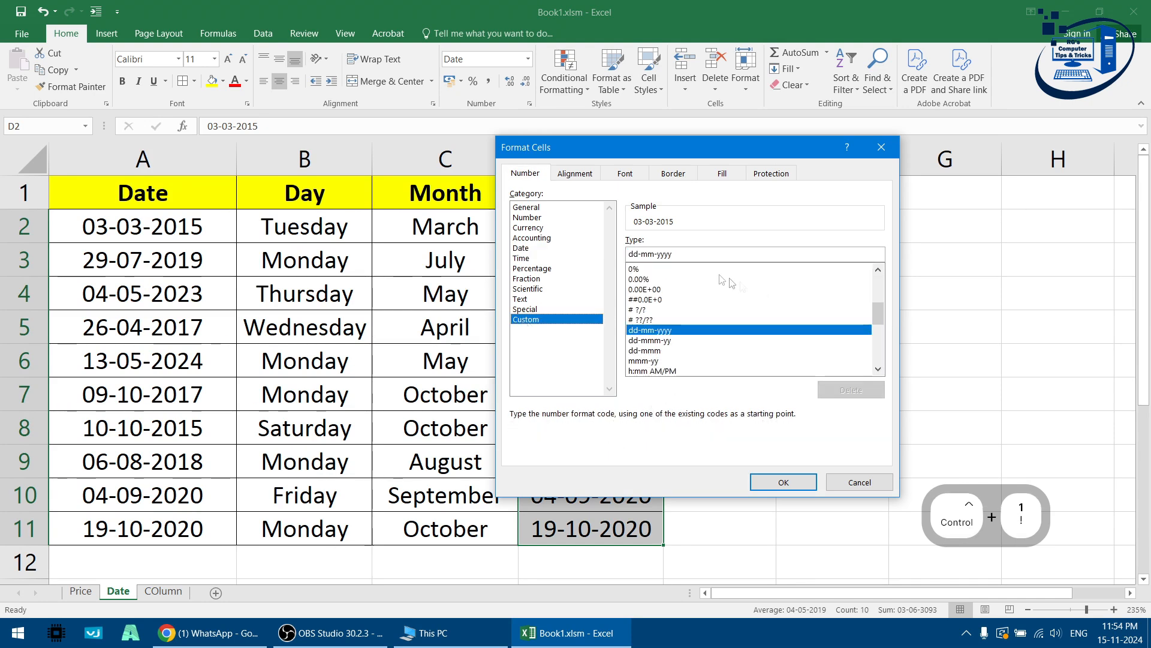
left_click_drag(674, 254, 563, 258)
key("shift")
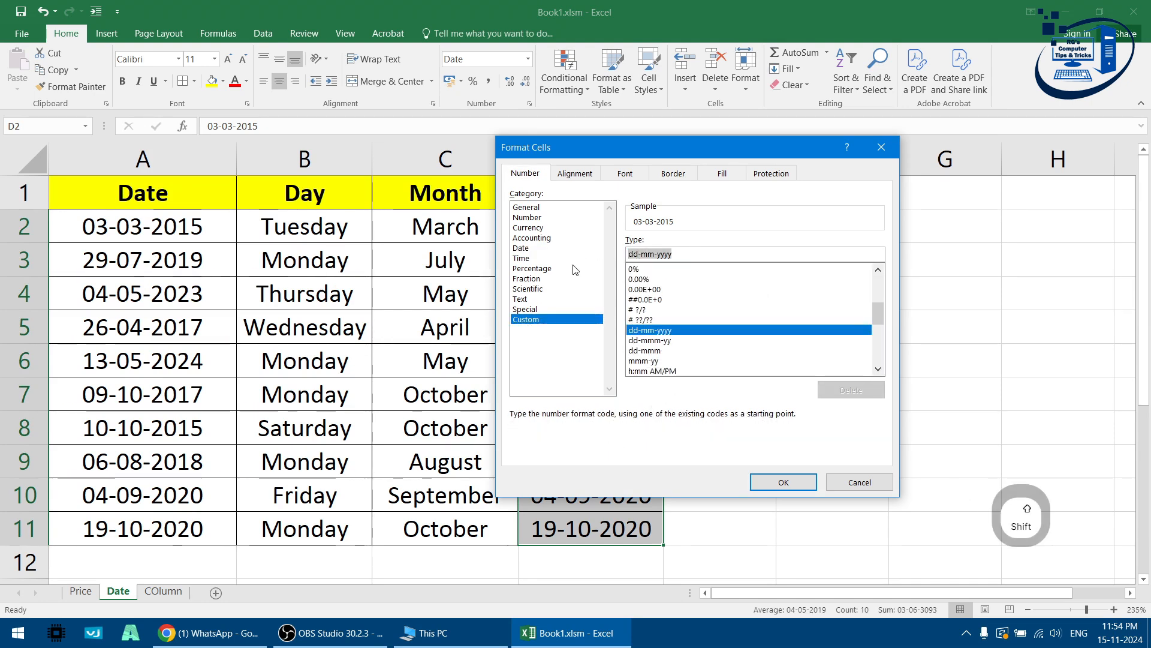
type("YYYY")
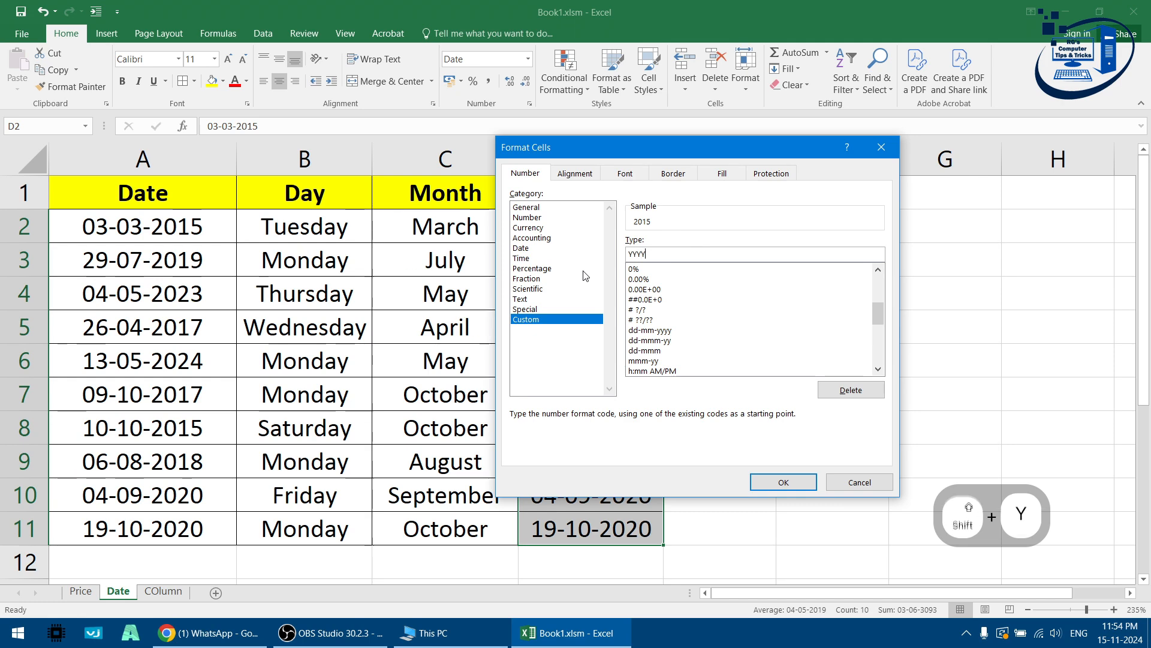
left_click(774, 478)
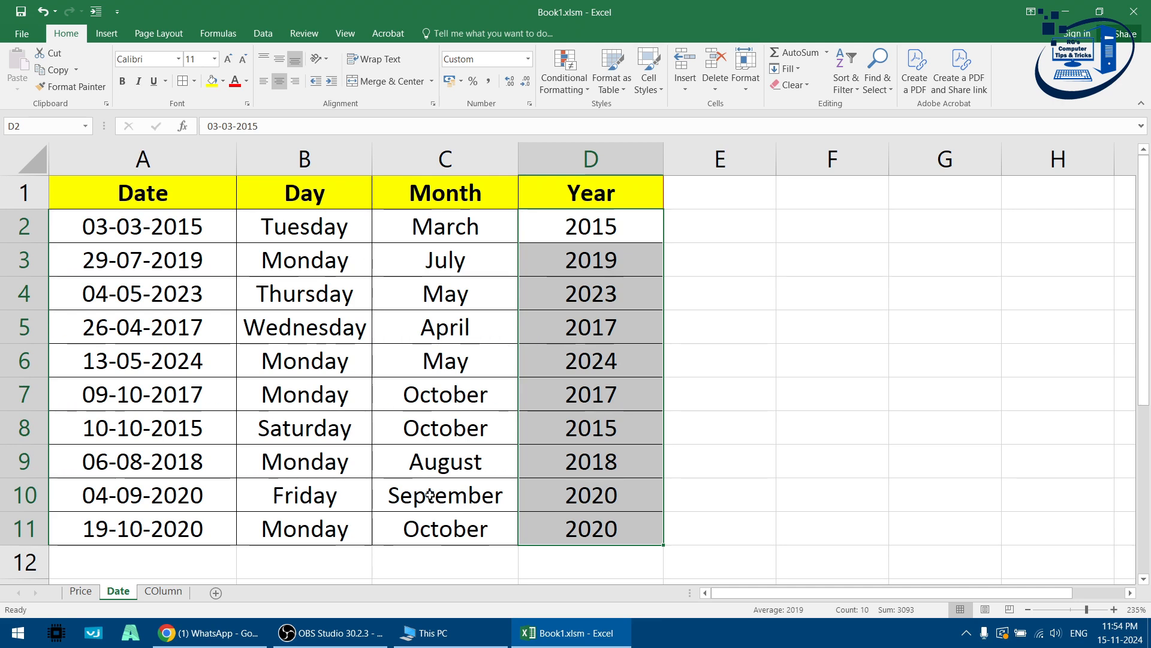
Clear the name in cell A1 of the COlumn sheet and narrow column A
left_click(172, 594)
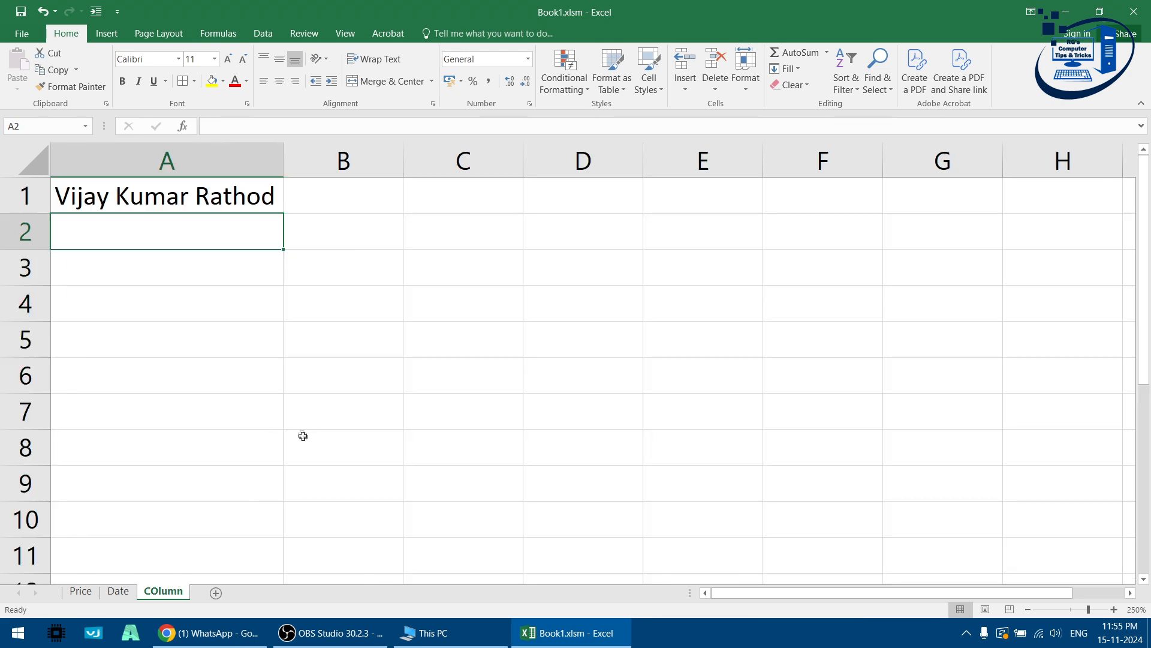
left_click(271, 204)
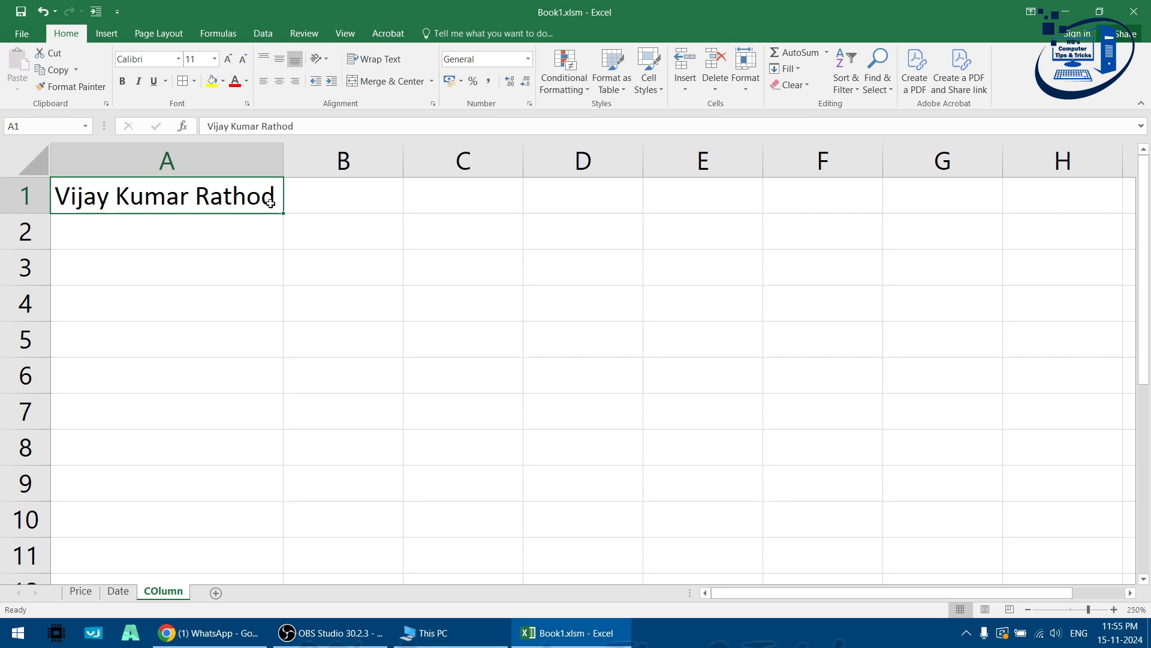
key("Delete")
left_click_drag(284, 160, 180, 167)
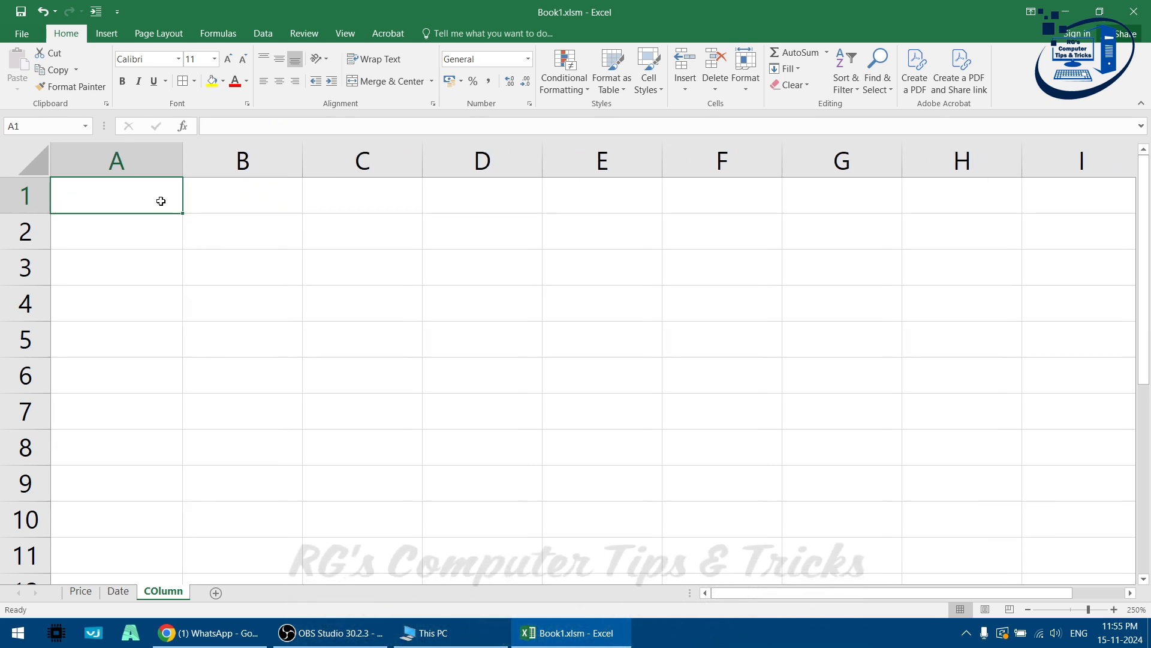
Enter a different person's full name in cell A1 of the COlumn sheet
key("shift")
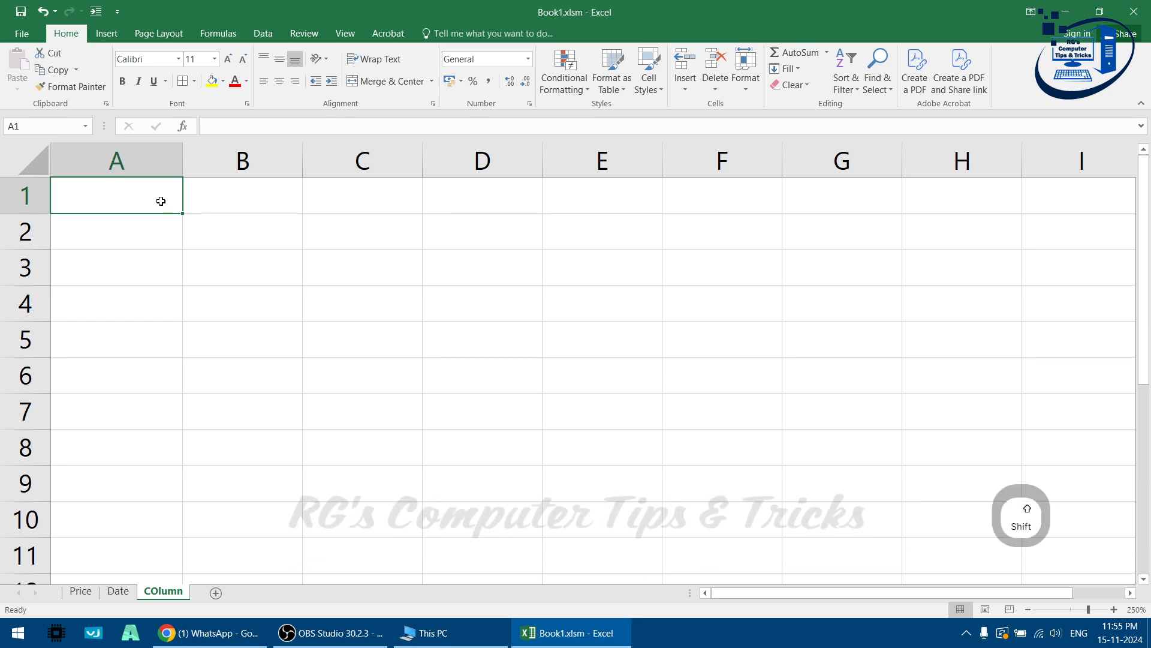
type("Arjun Kumar Sing")
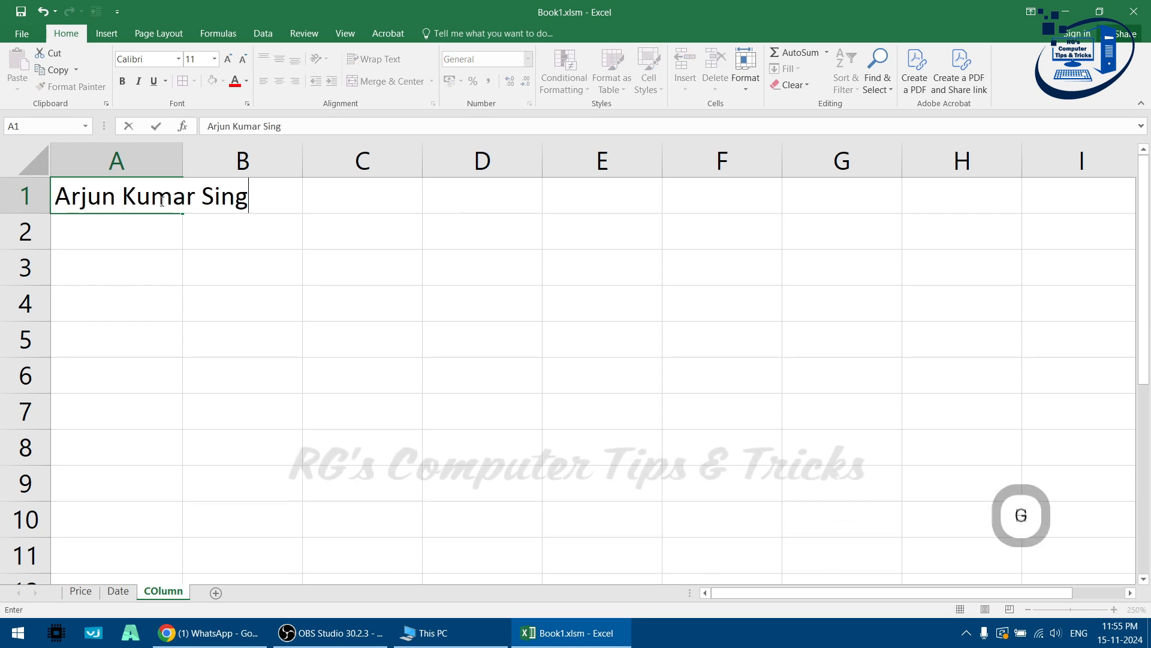
type("h")
key("Return")
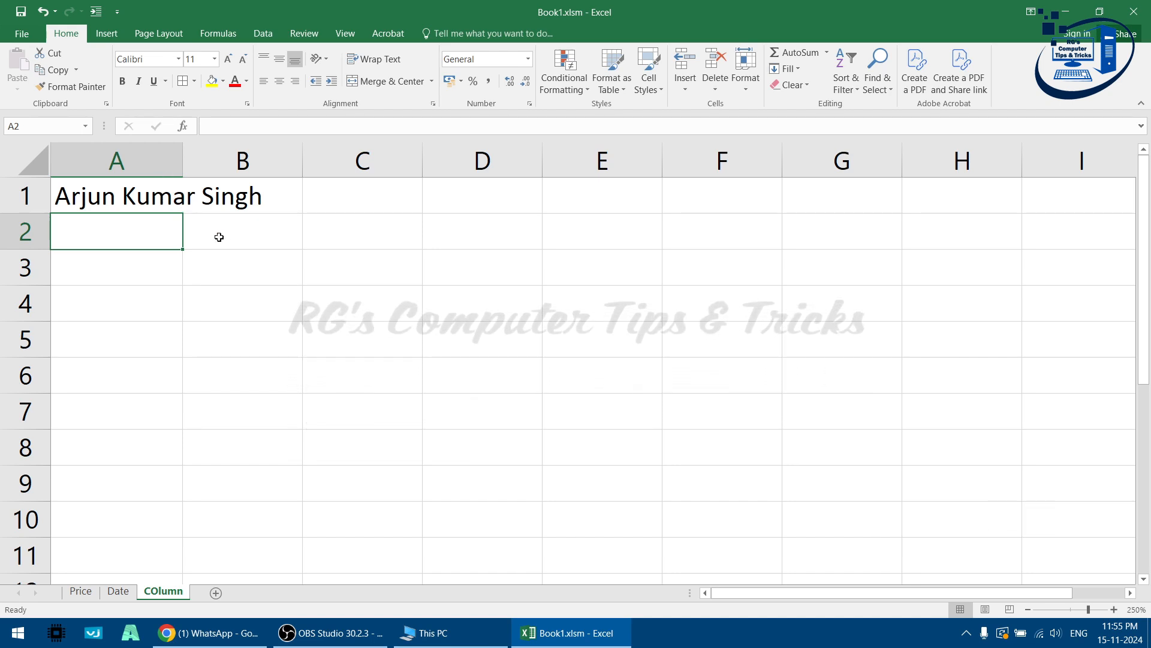
Open the code module of the COlumn sheet and create a Worksheet SelectionChange event procedure
right_click(177, 593)
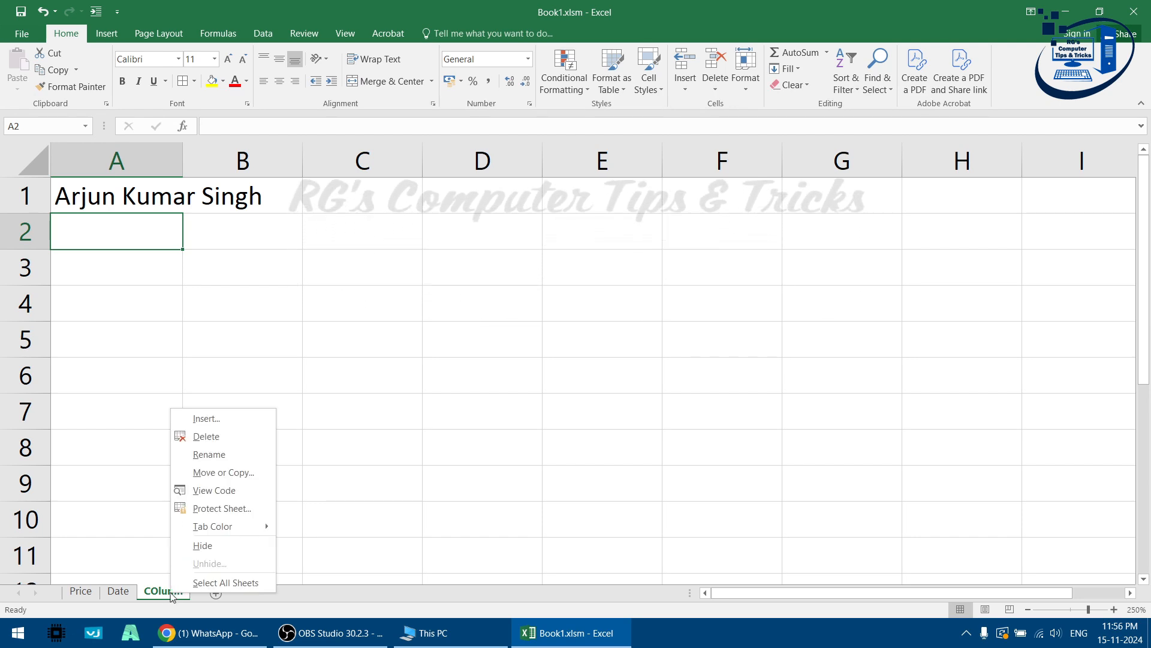
left_click(214, 490)
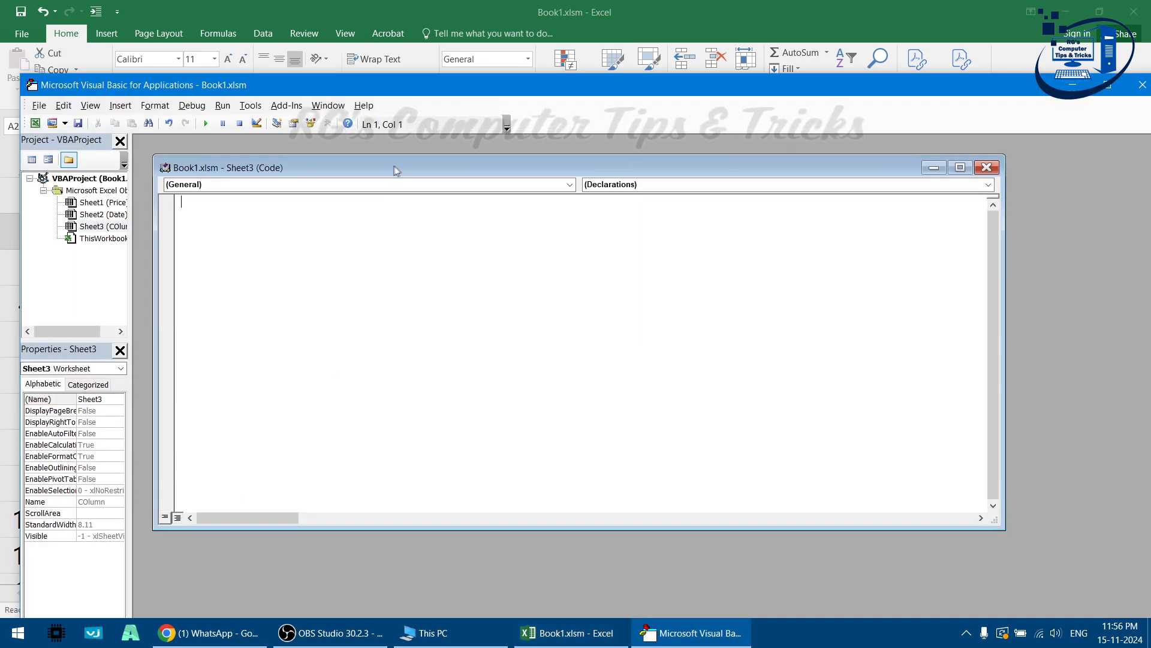
left_click_drag(396, 171, 468, 194)
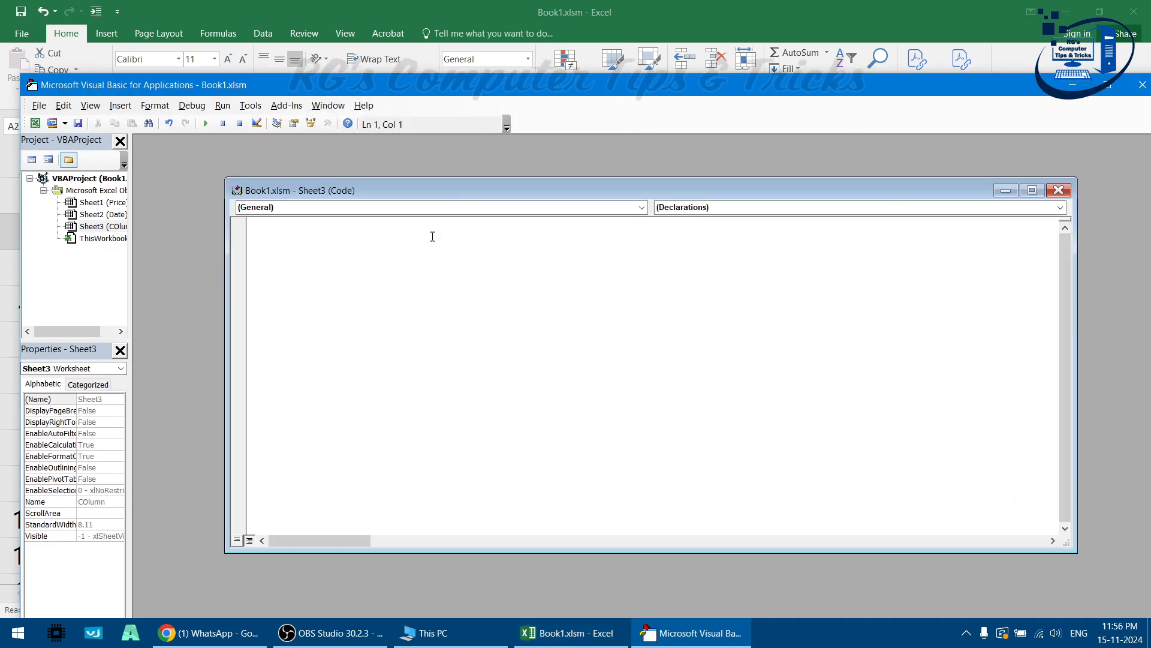
left_click(429, 209)
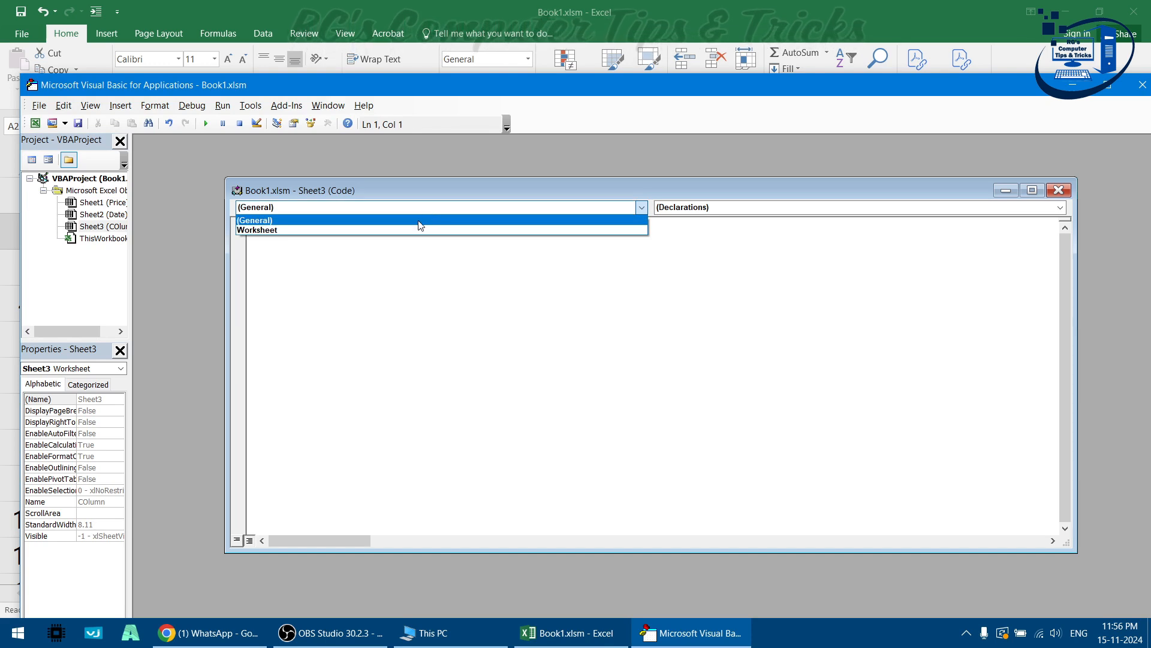
left_click(414, 228)
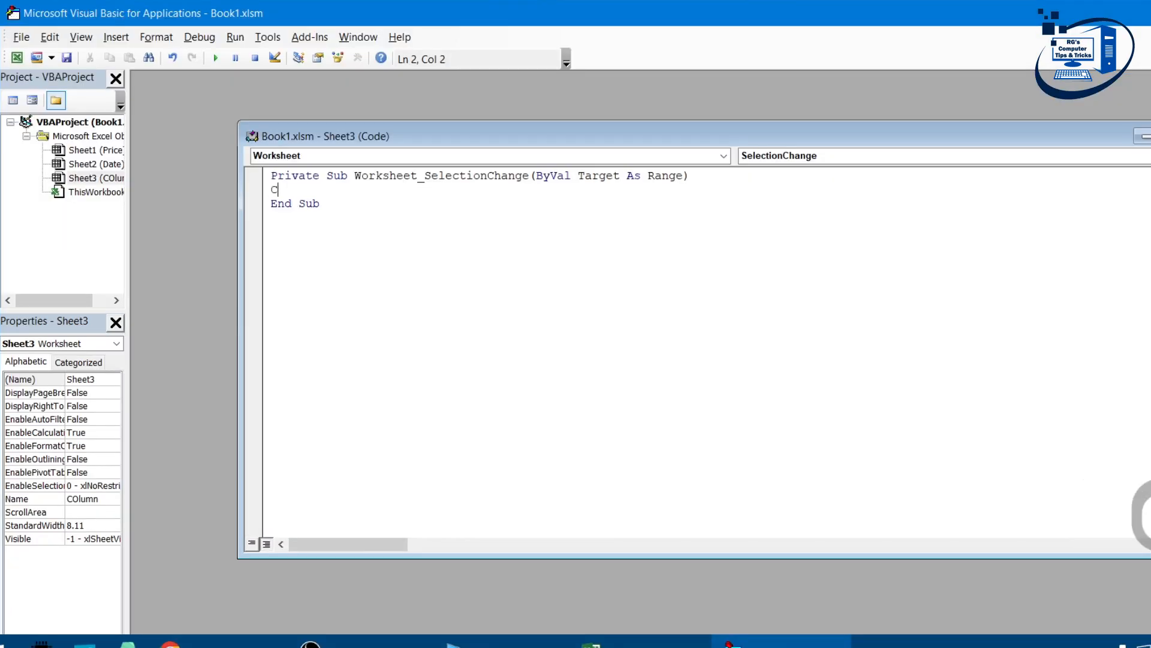
Add the statement Cells.EntireColumn.AutoFit to the Worksheet_SelectionChange procedure and close the code editor
type("ELLS.")
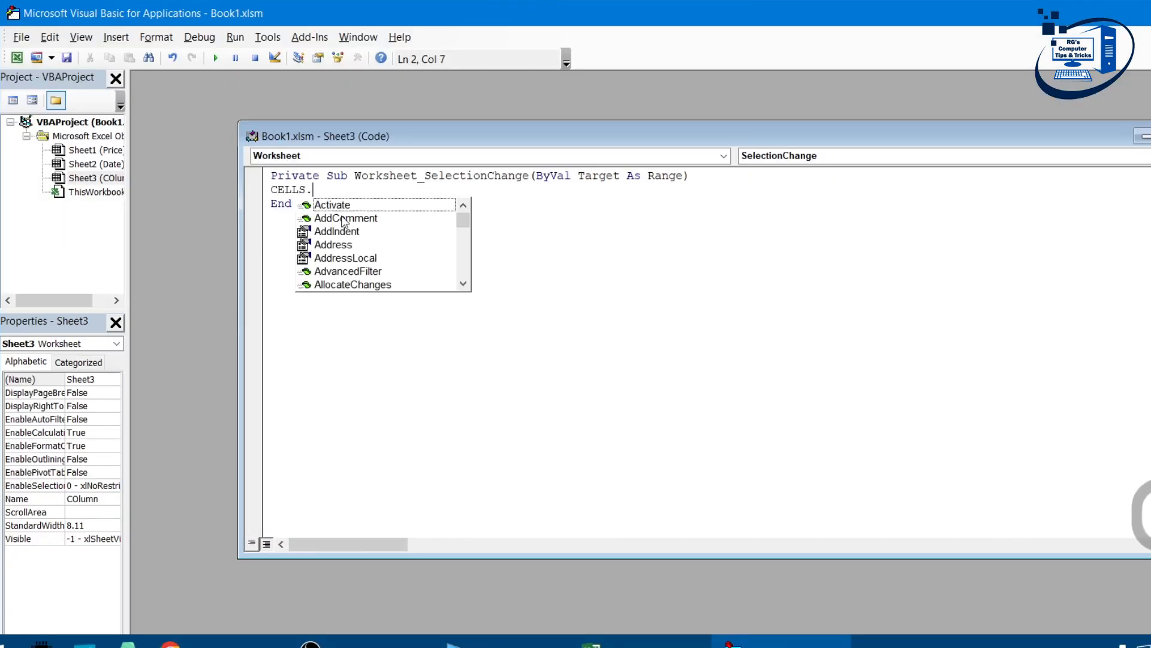
type("En")
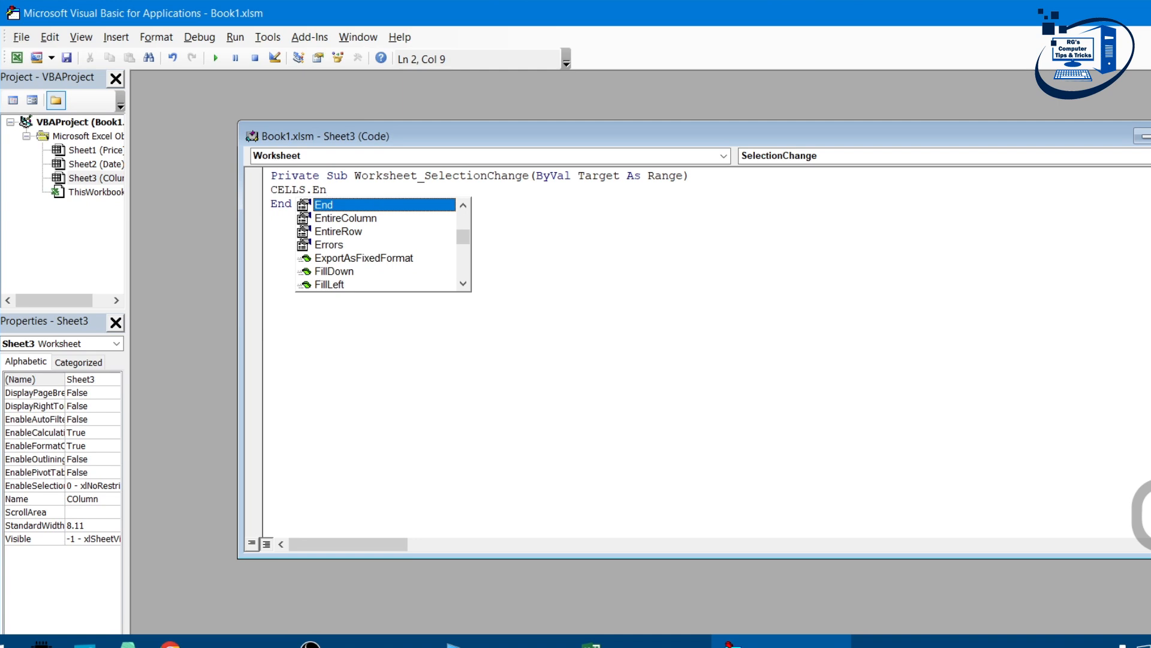
type("tireColumn.Au")
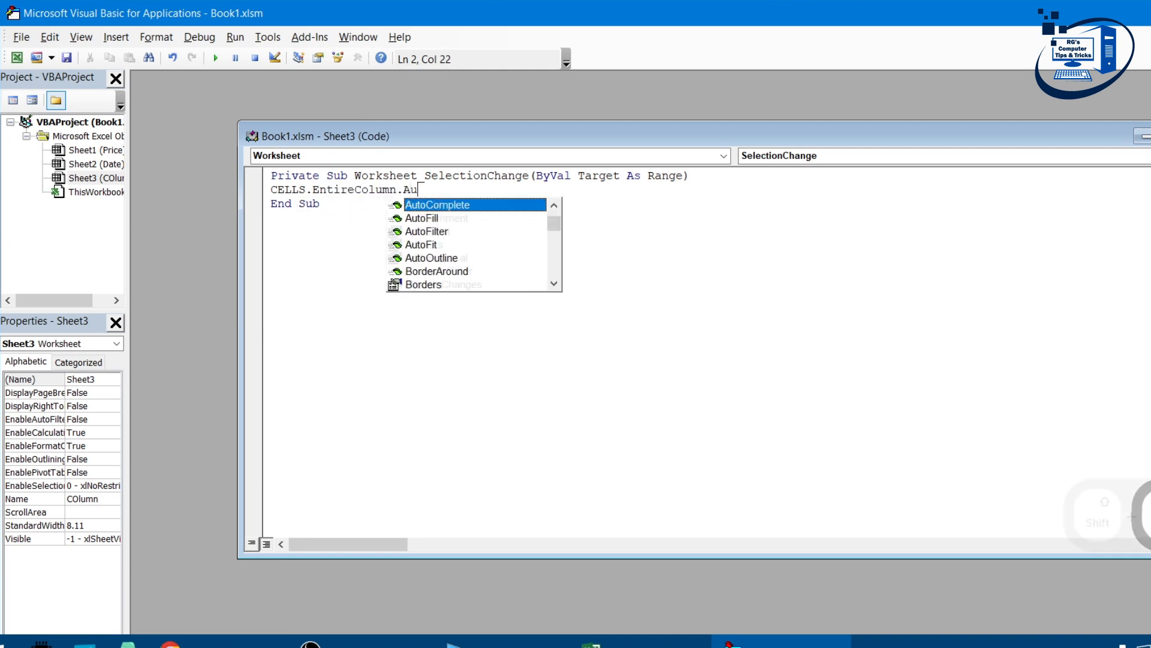
key("Down")
key("Down")
key("Down")
key("Return")
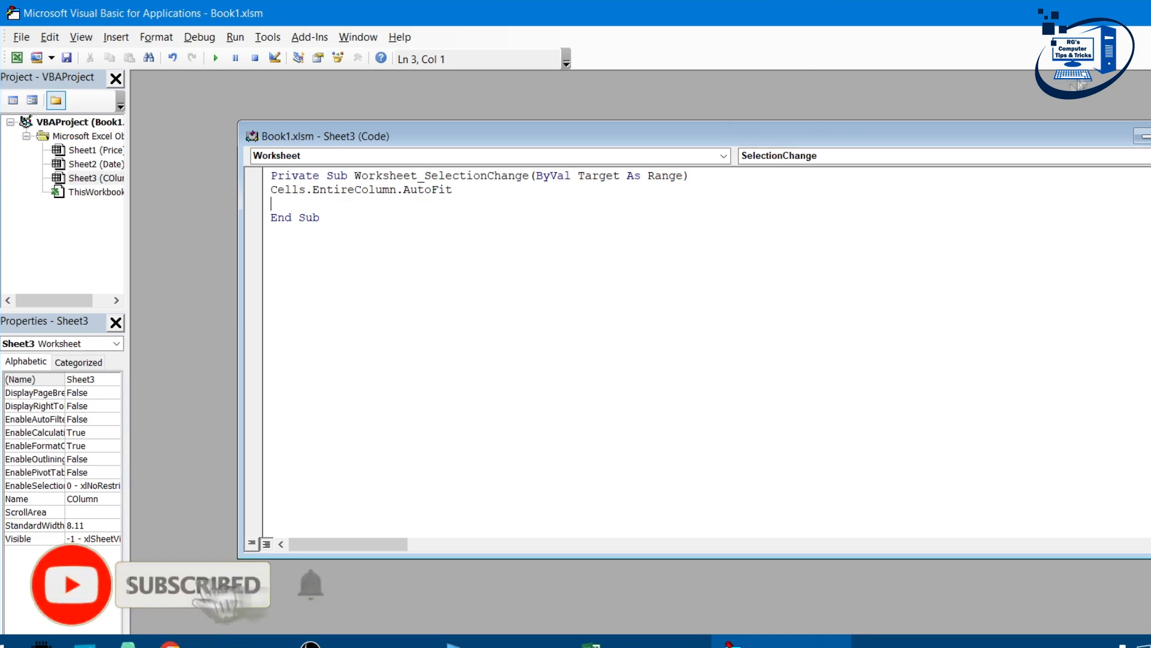
left_click(1134, 11)
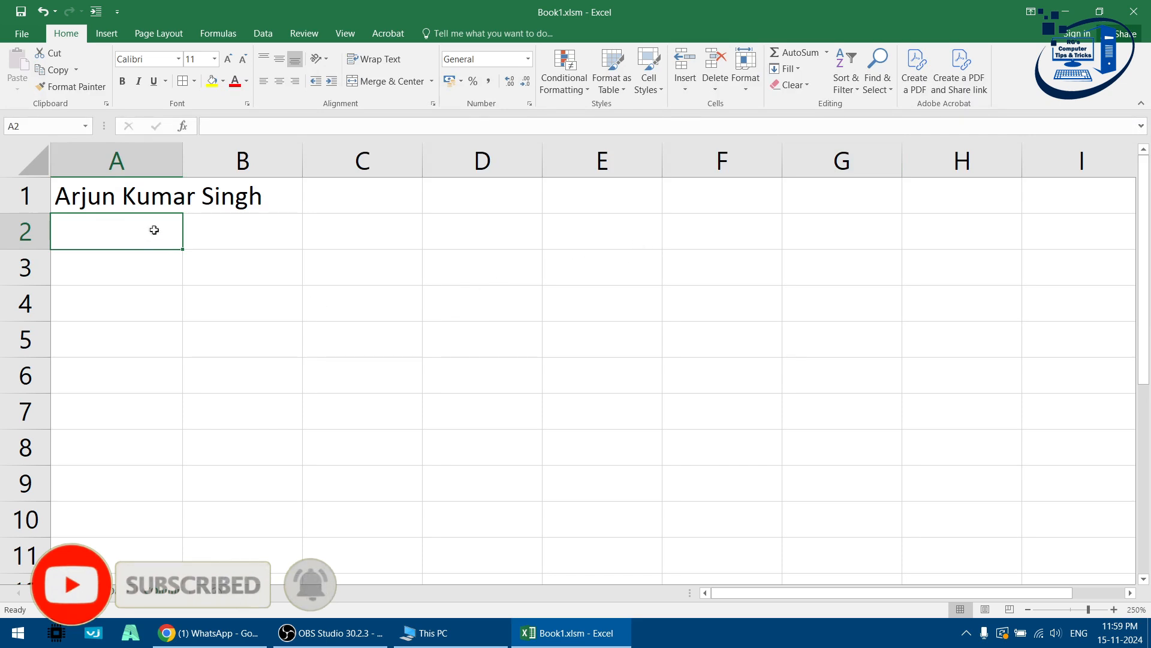
Trigger the auto-fit by selecting cell A1 of the COlumn sheet, and enter a person's full name in cell B1
left_click(151, 204)
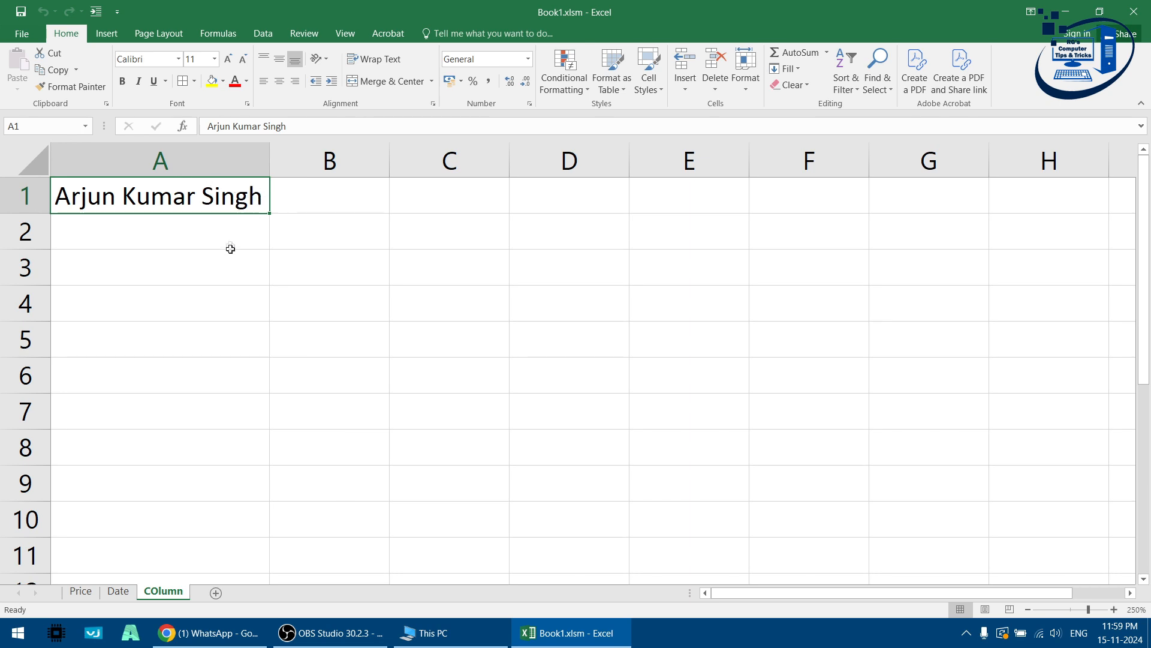
left_click(344, 200)
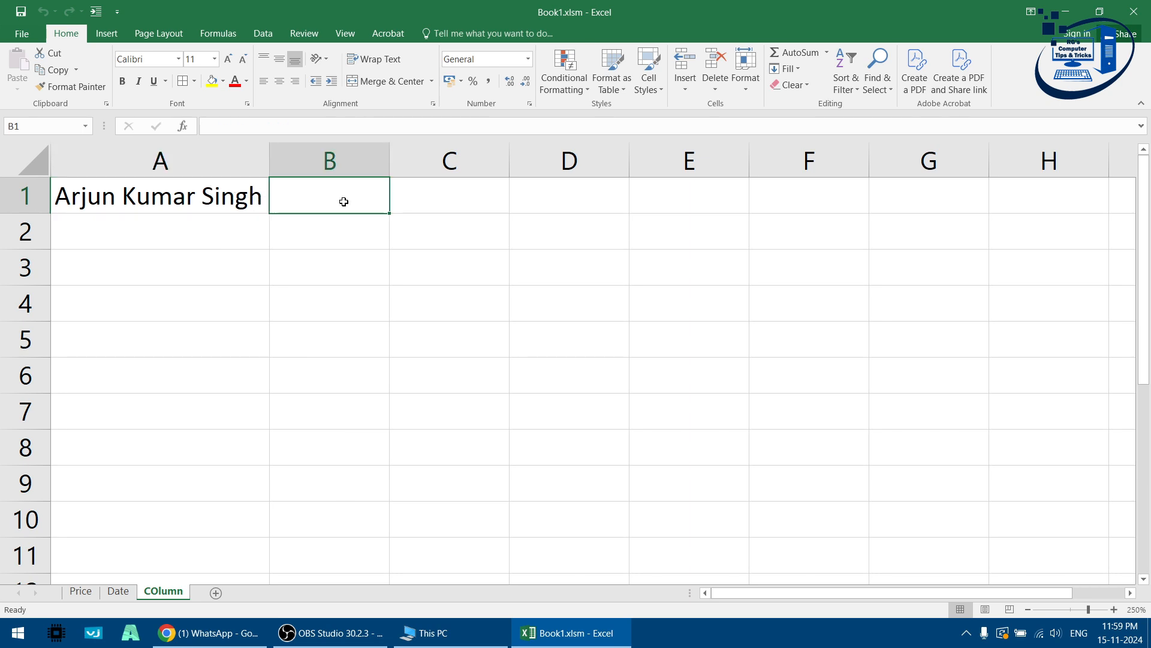
key("shift")
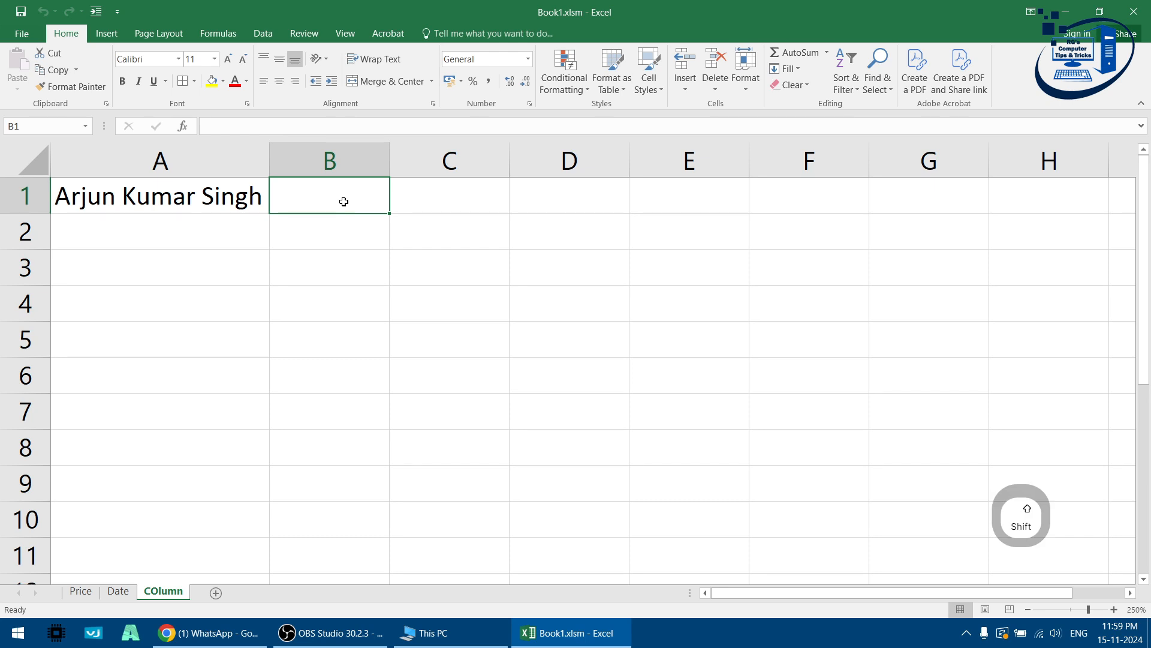
type("Priyank")
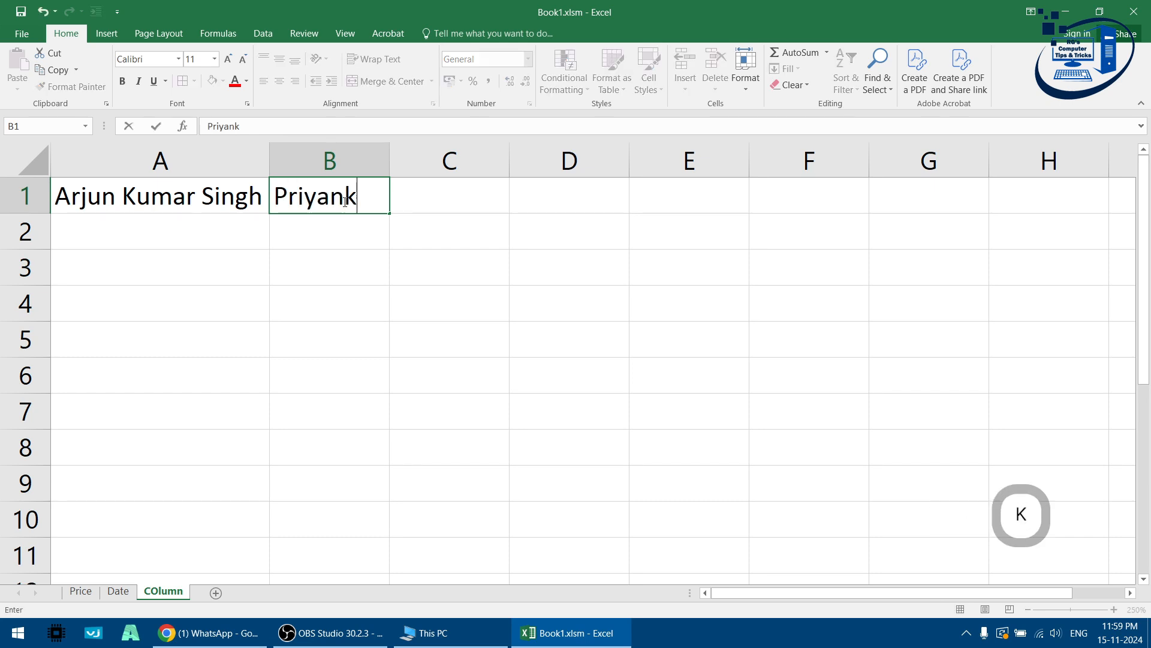
type("a Joshi")
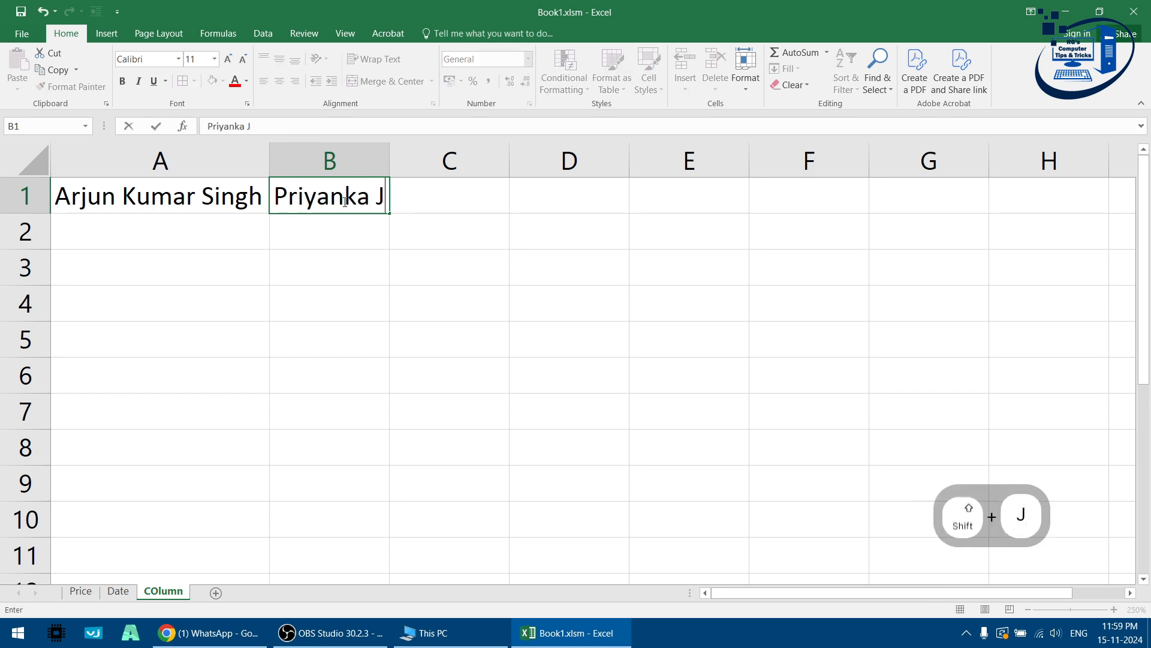
key("Tab")
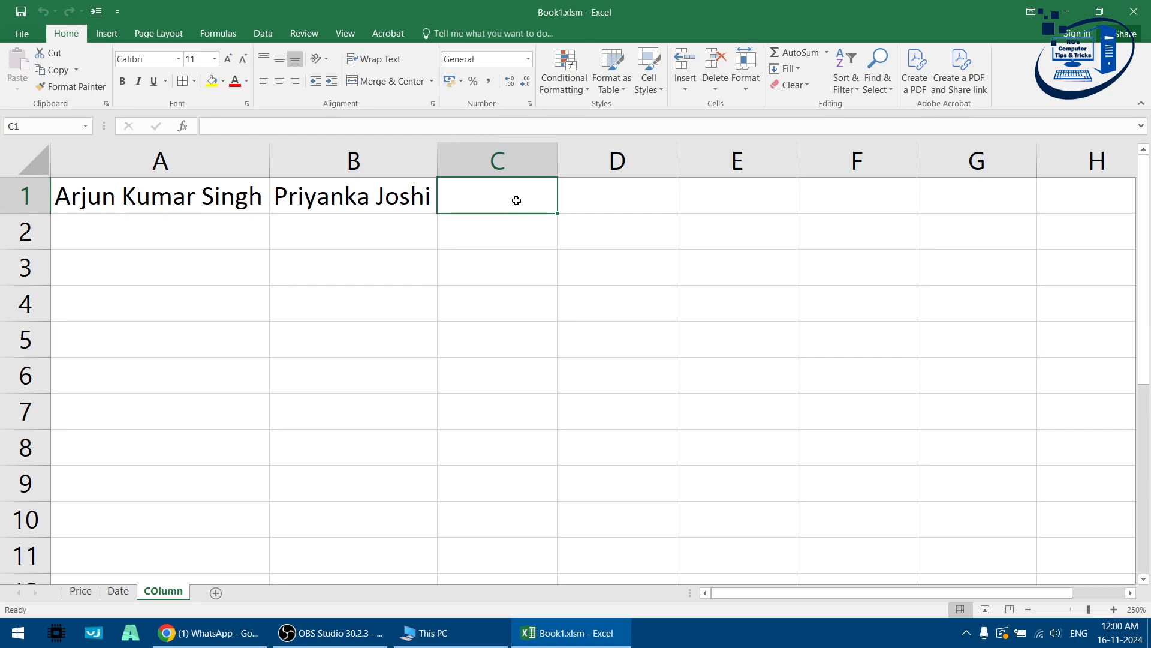
Enter another person's full name in cell C1 of the COlumn sheet
type("Anthony J")
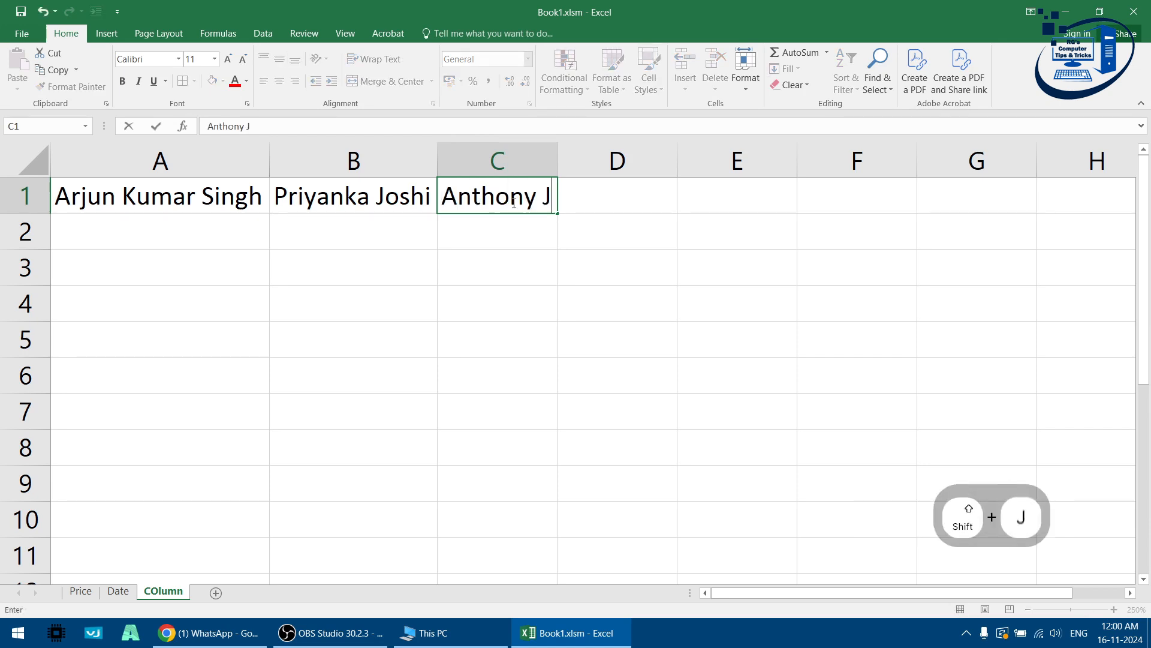
type("ones")
key("Return")
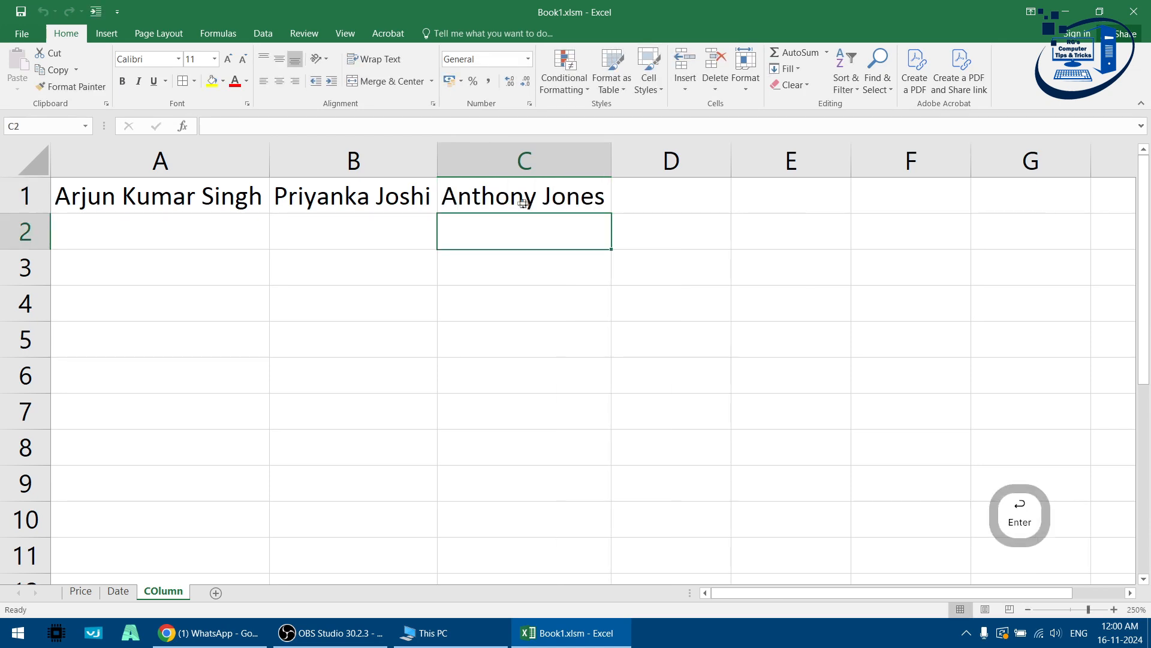